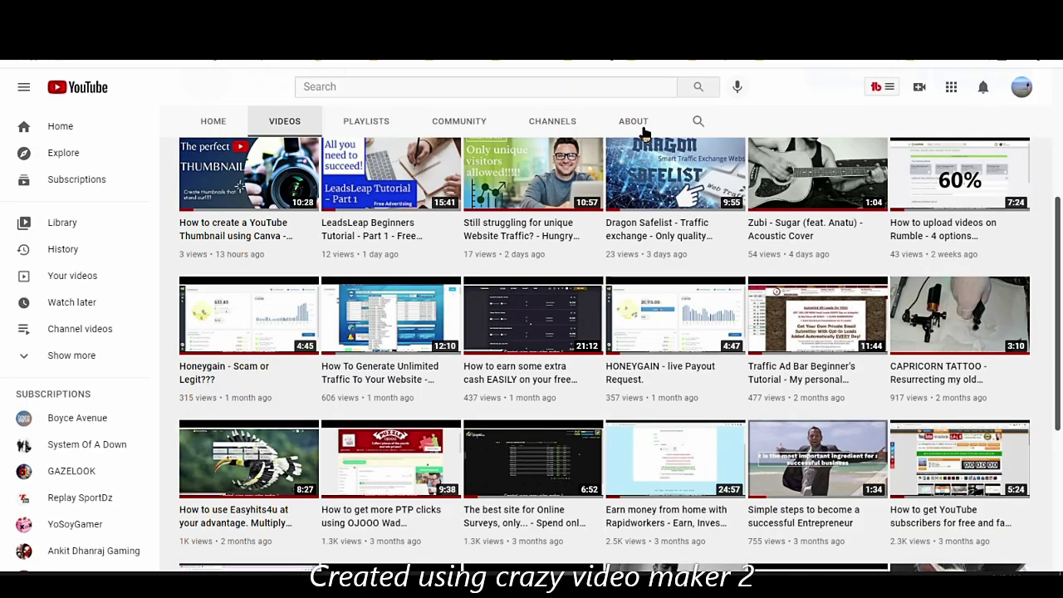
Step: Return to the top of the YouTube Videos page and switch to the LeadsLeap dashboard
scroll(539, 349, up, 3)
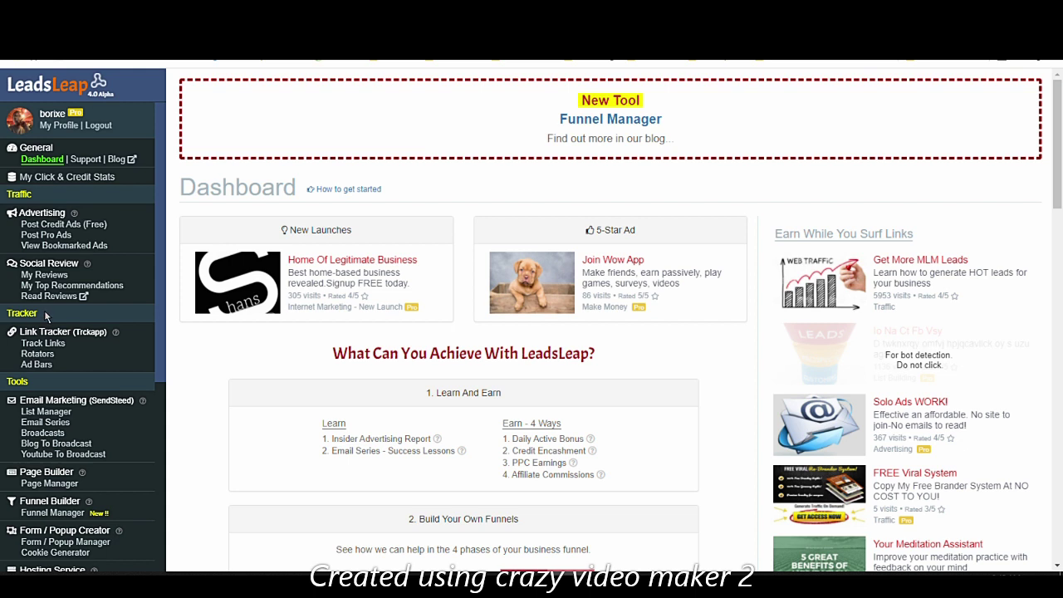
drag(38, 314, 7, 314)
drag(75, 331, 107, 331)
click(113, 342)
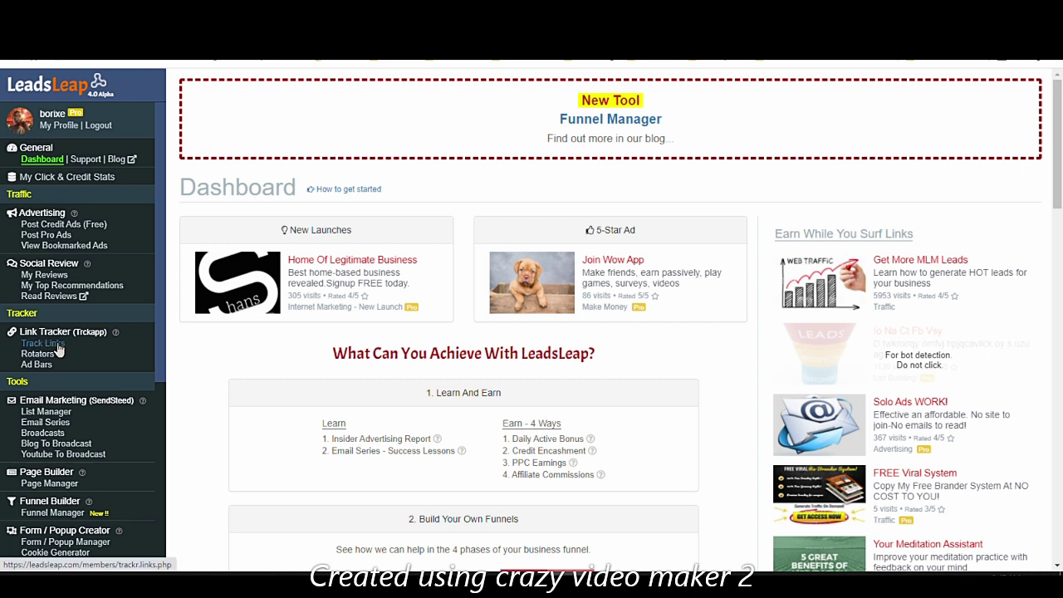
click(111, 334)
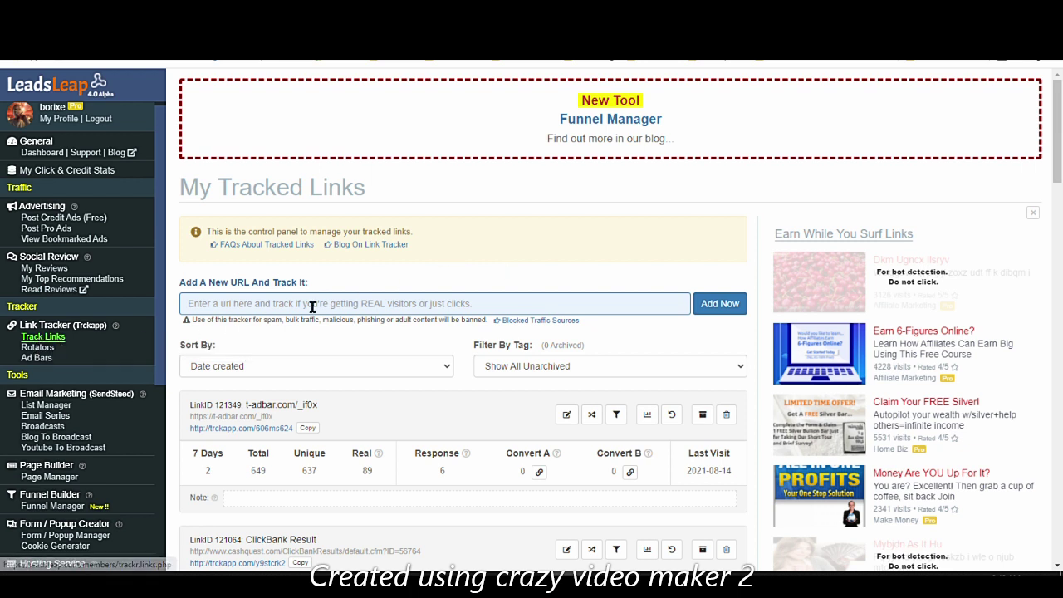
click(339, 304)
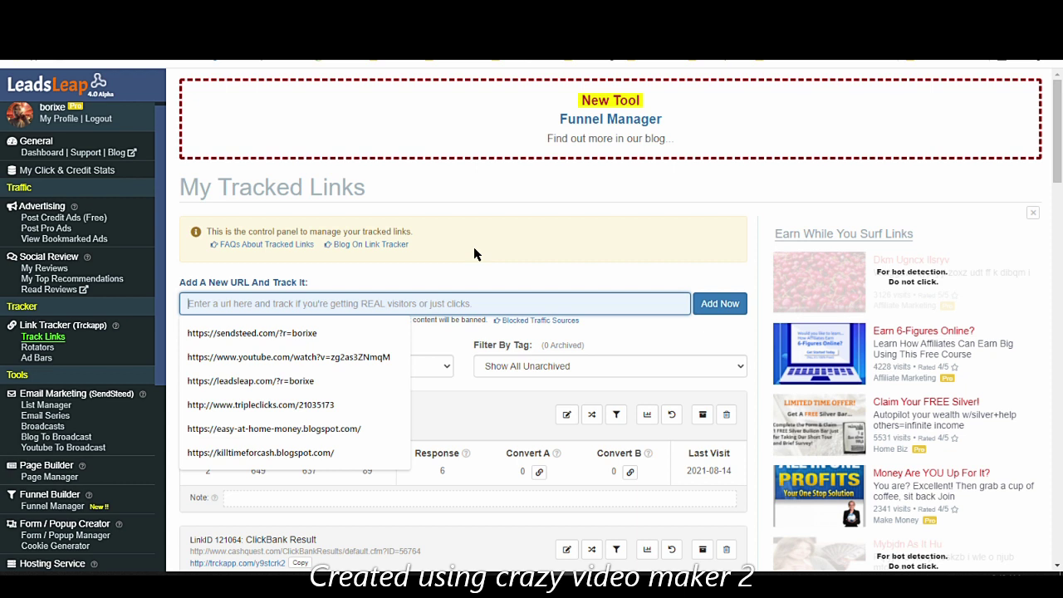
text(https://t-adbar.com/_j41l)
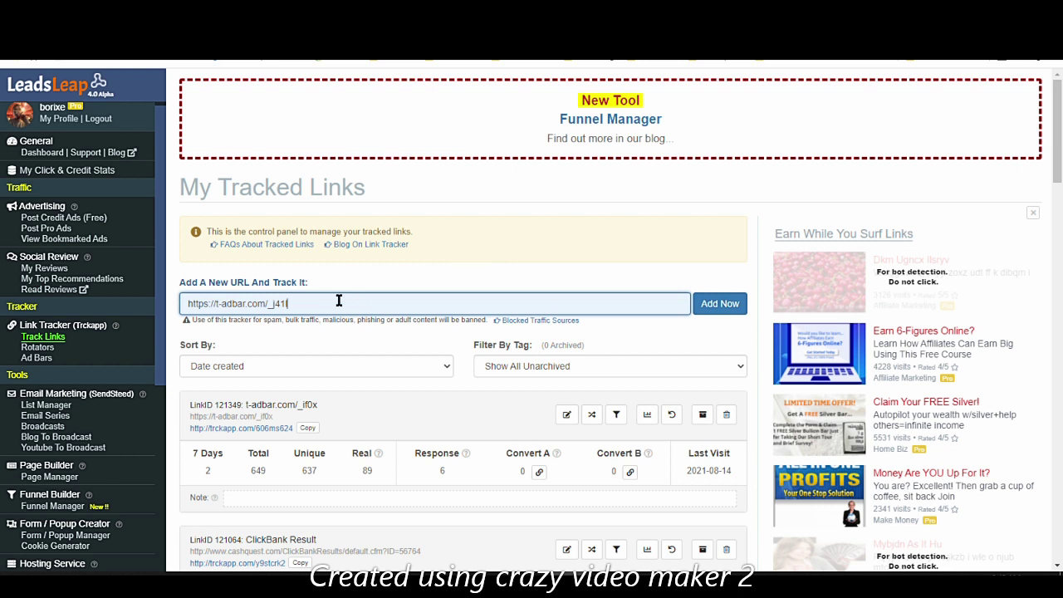
click(723, 311)
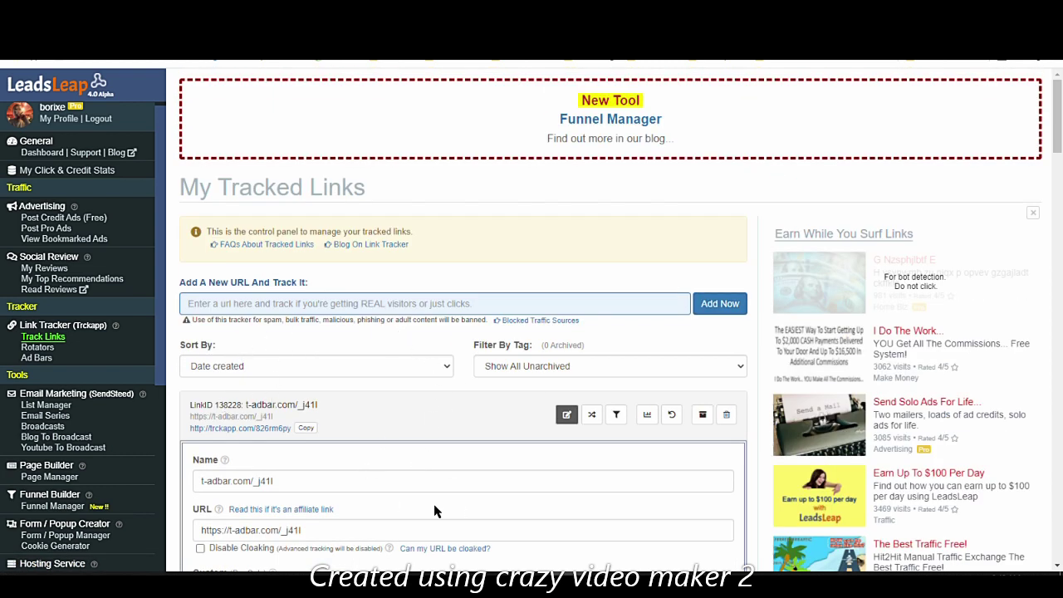
Step: In the new t-adbar link's edit settings, replace its Name with CJ
scroll(434, 510, down, 2)
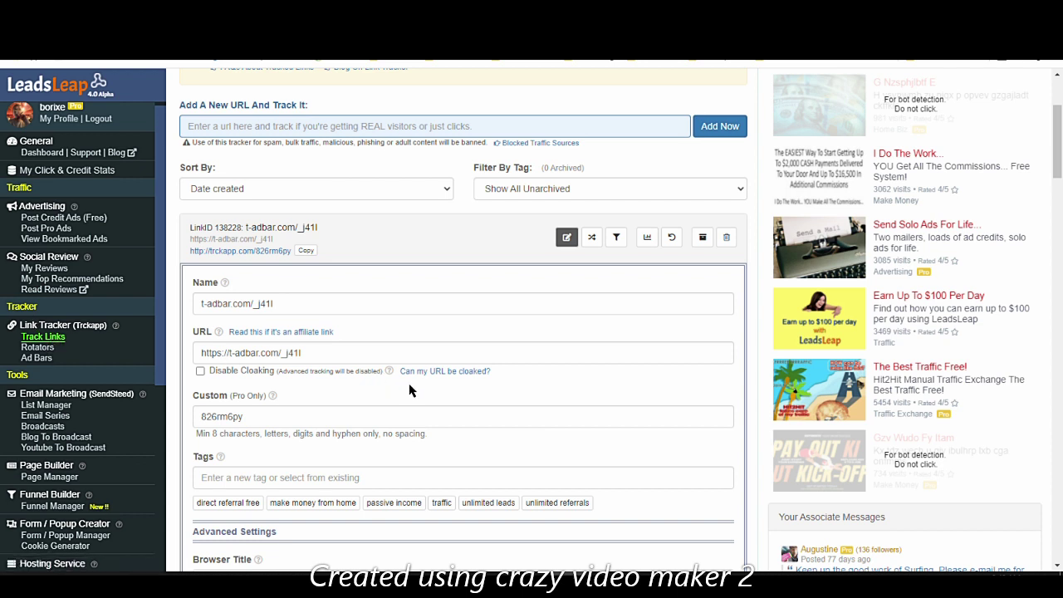
click(566, 237)
click(566, 237)
drag(282, 304, 163, 309)
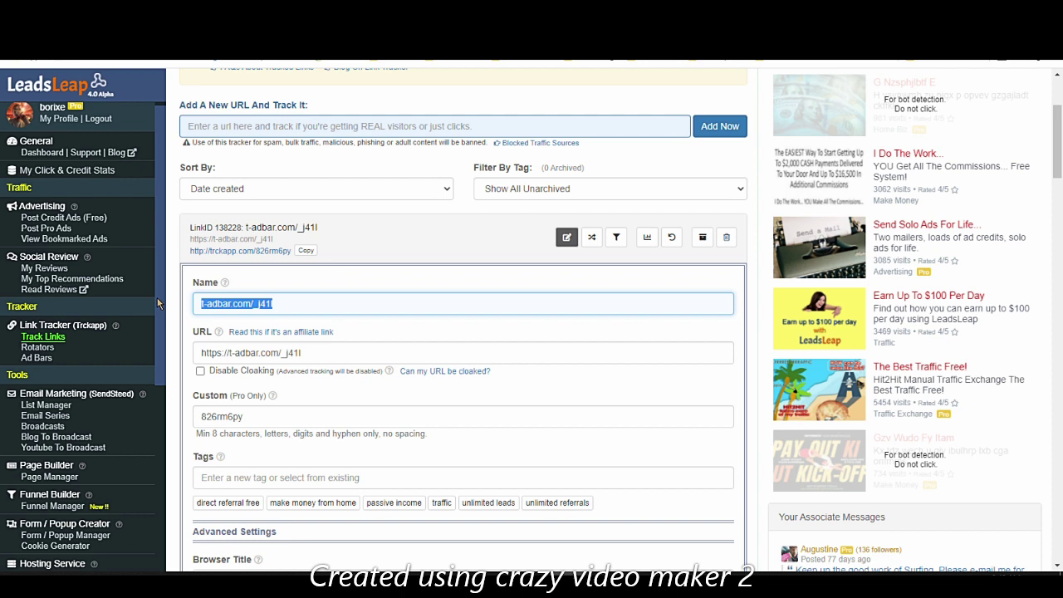
text(T)
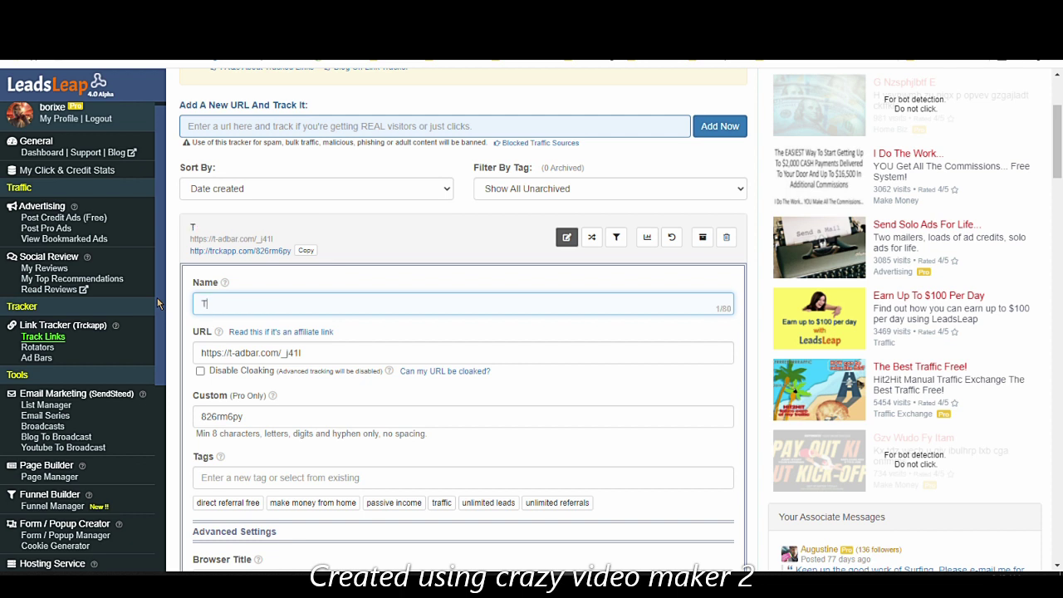
key(BackSpace)
text(CJ)
scroll(368, 381, down, 1)
scroll(371, 382, down, 2)
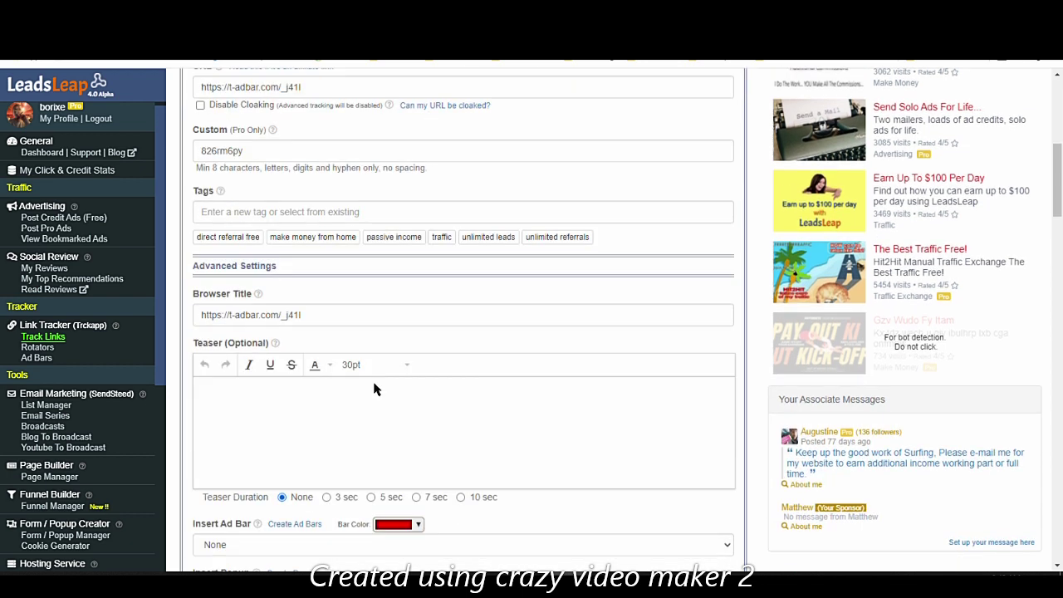
click(278, 206)
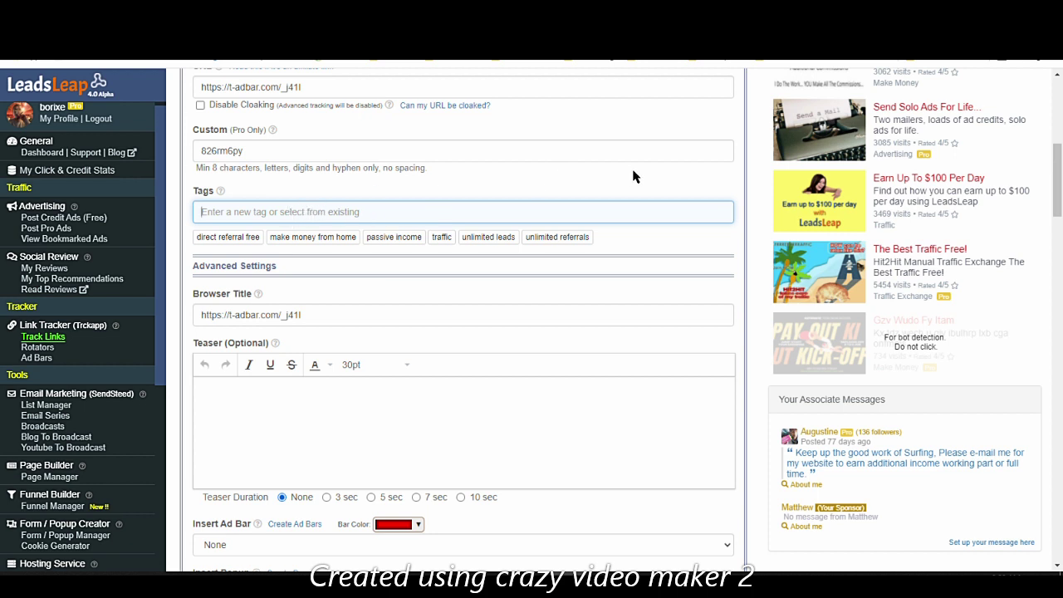
scroll(472, 344, up, 3)
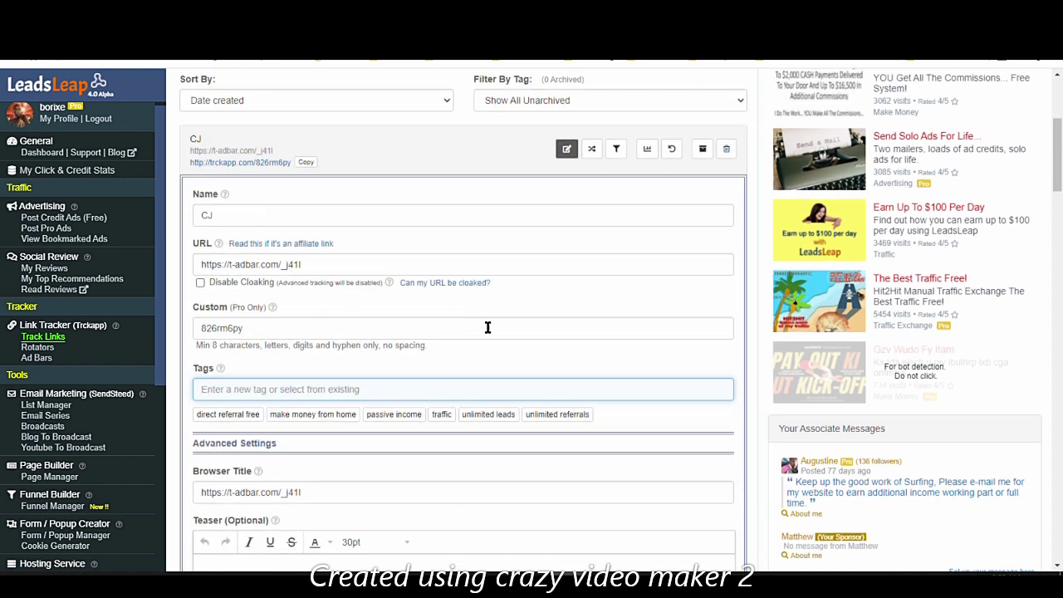
scroll(486, 325, down, 3)
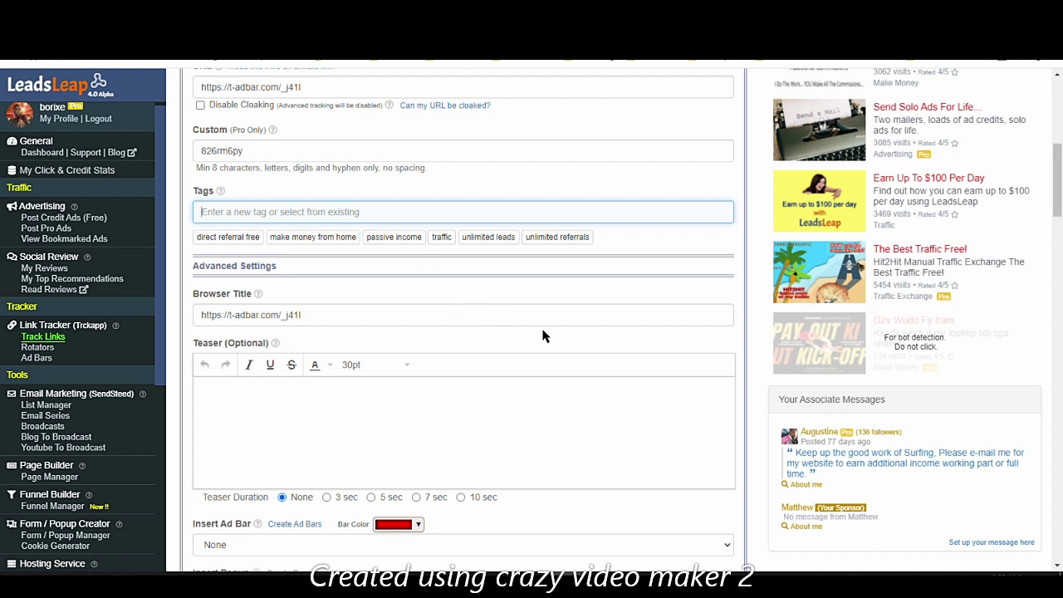
scroll(543, 336, down, 1)
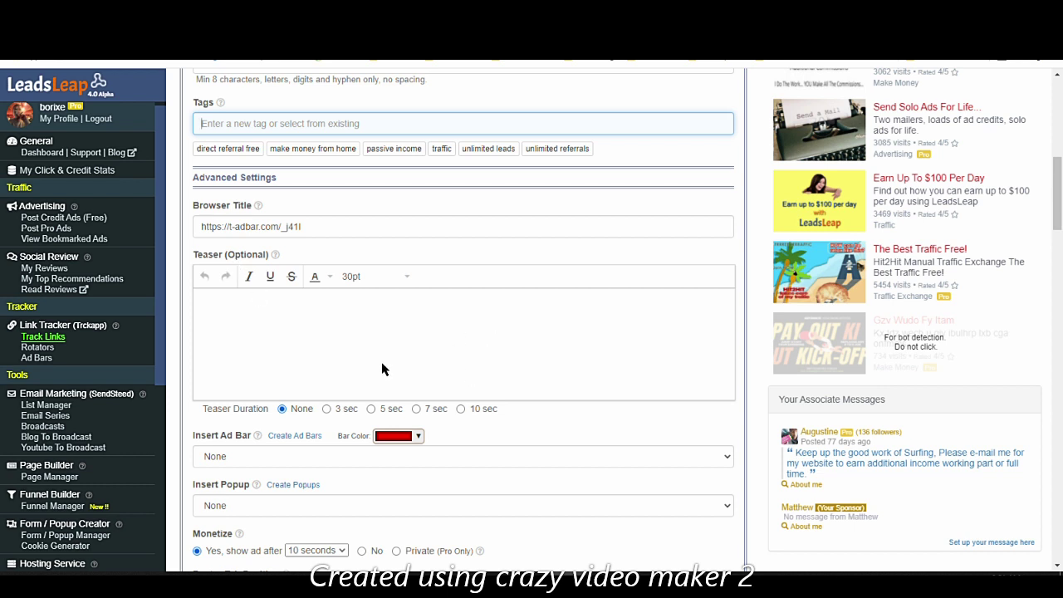
scroll(382, 369, up, 4)
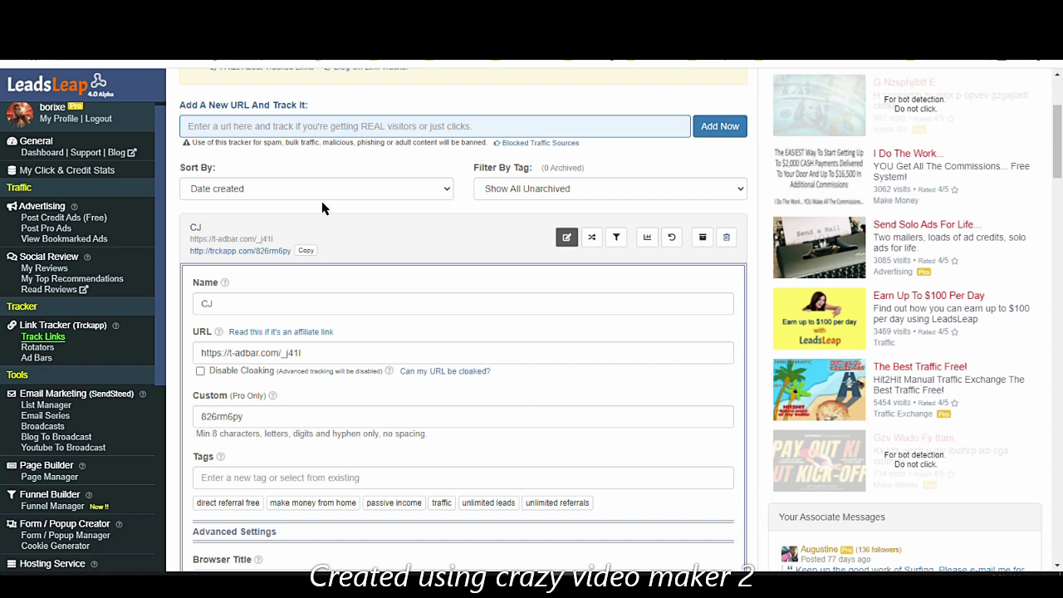
click(259, 251)
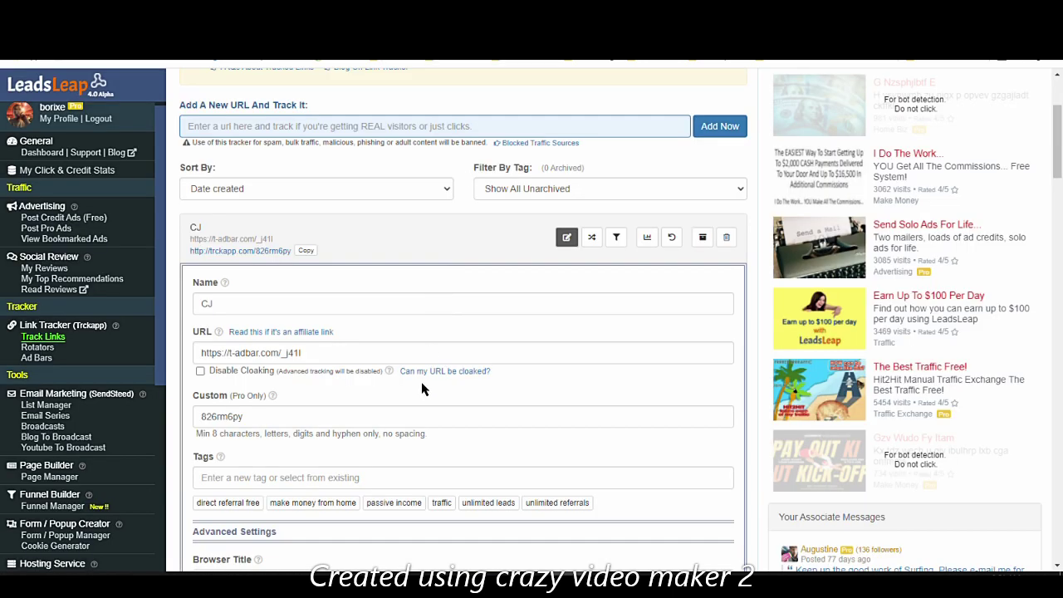
scroll(422, 387, down, 3)
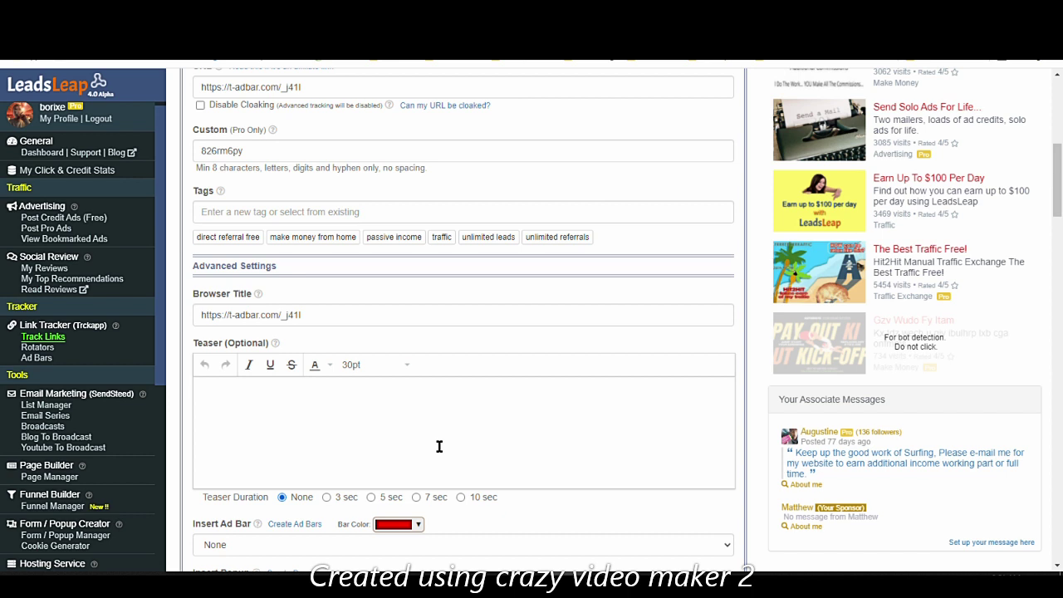
click(430, 487)
scroll(425, 437, up, 2)
scroll(535, 340, down, 3)
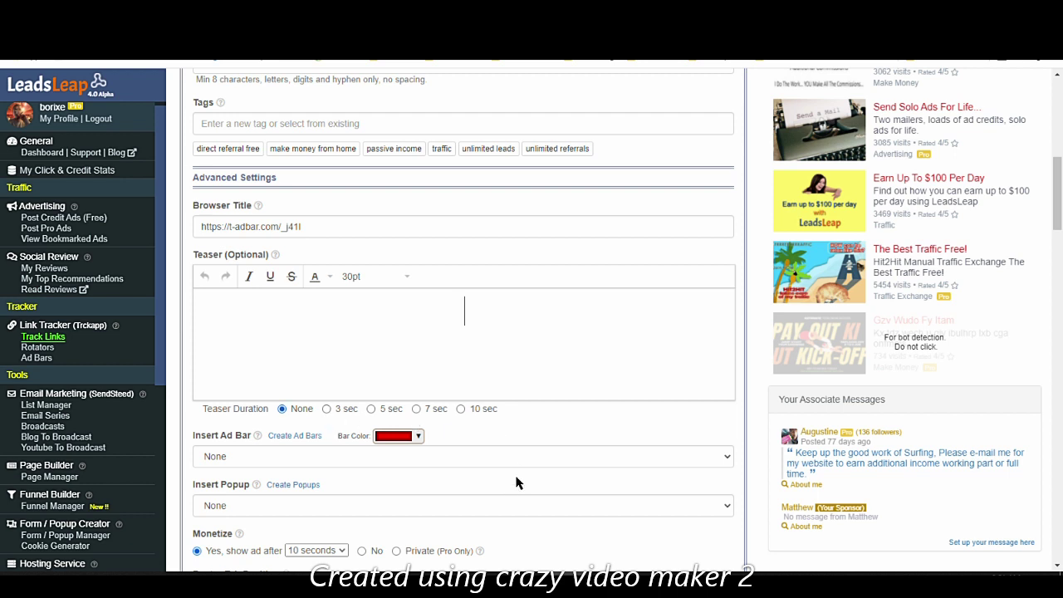
scroll(515, 482, down, 3)
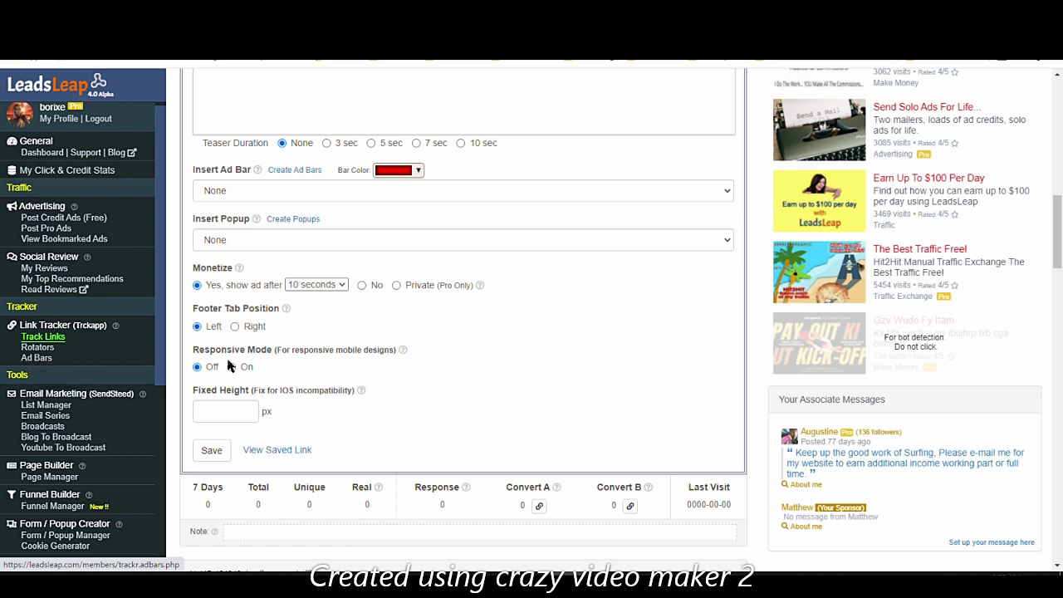
Step: Choose 'AdbarID 14221: Don't just kill time, earn cash too...$$$' in the CJ link's Insert Ad Bar list
click(356, 239)
click(357, 257)
key(shift+Tab)
key(Down)
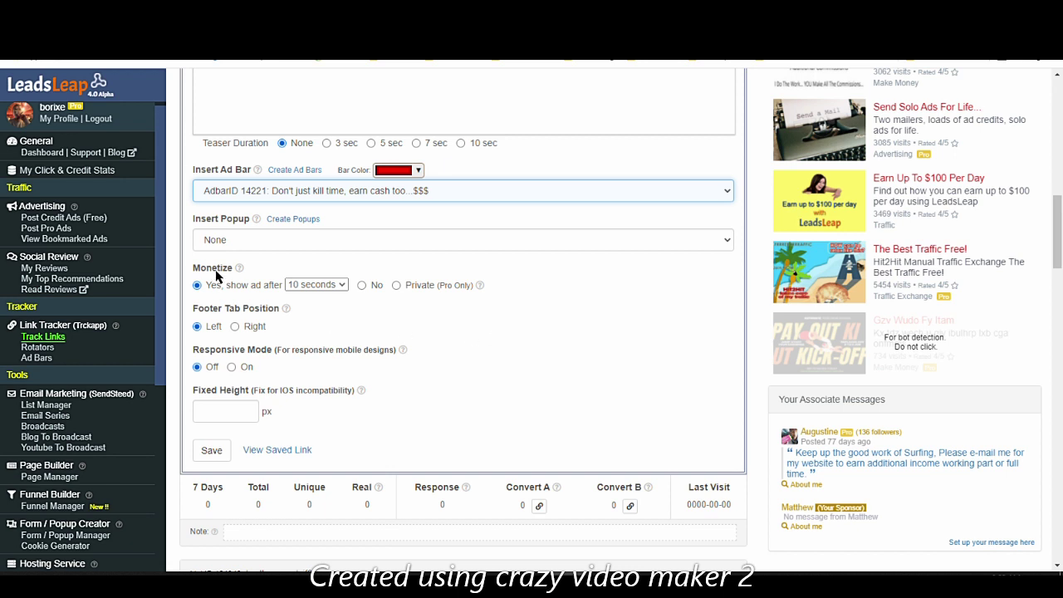
scroll(388, 353, up, 8)
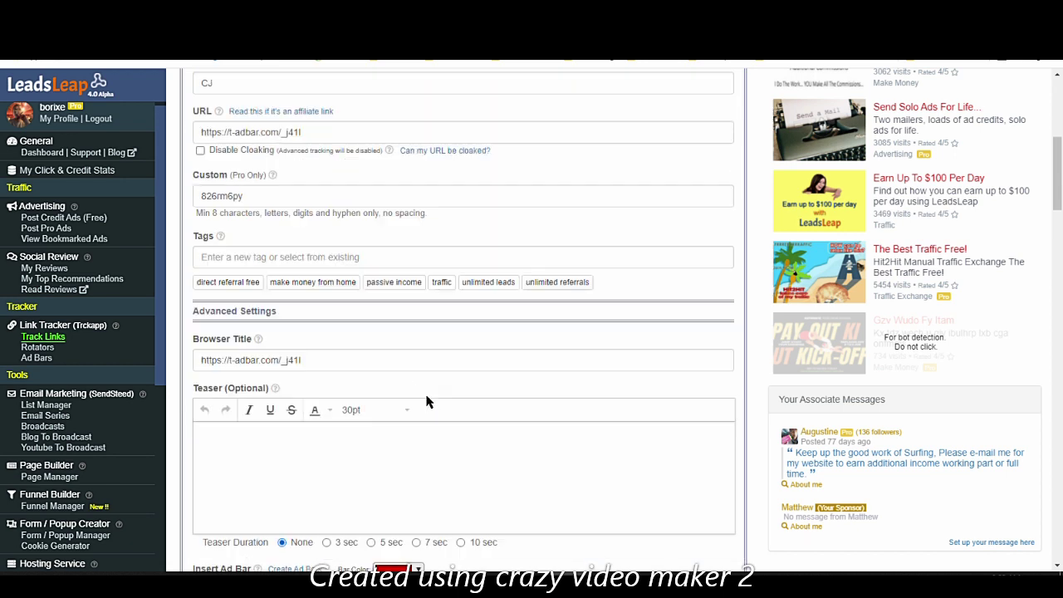
scroll(397, 374, down, 8)
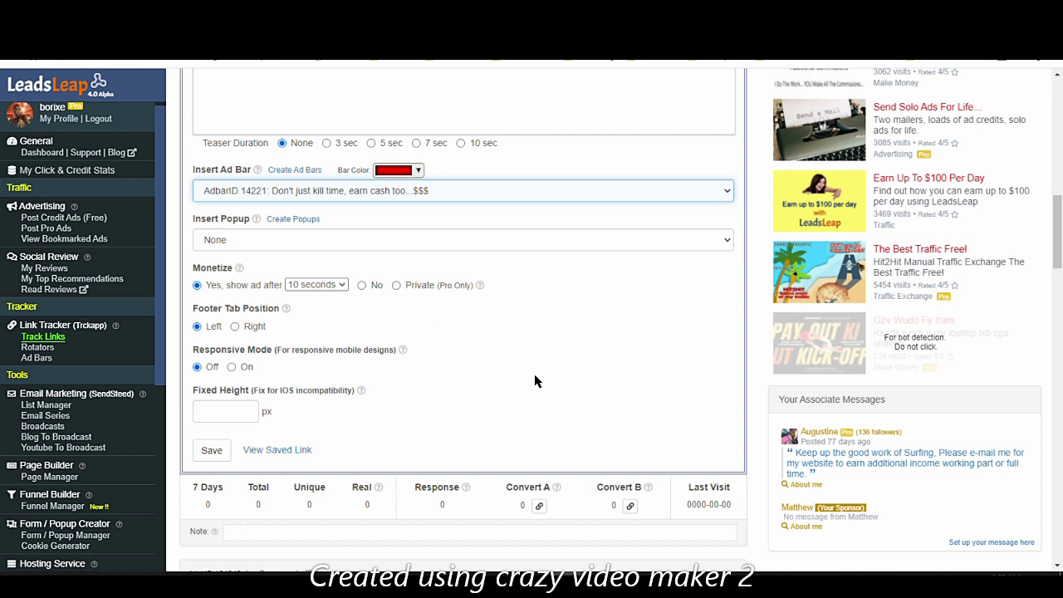
scroll(533, 380, up, 4)
scroll(276, 257, up, 2)
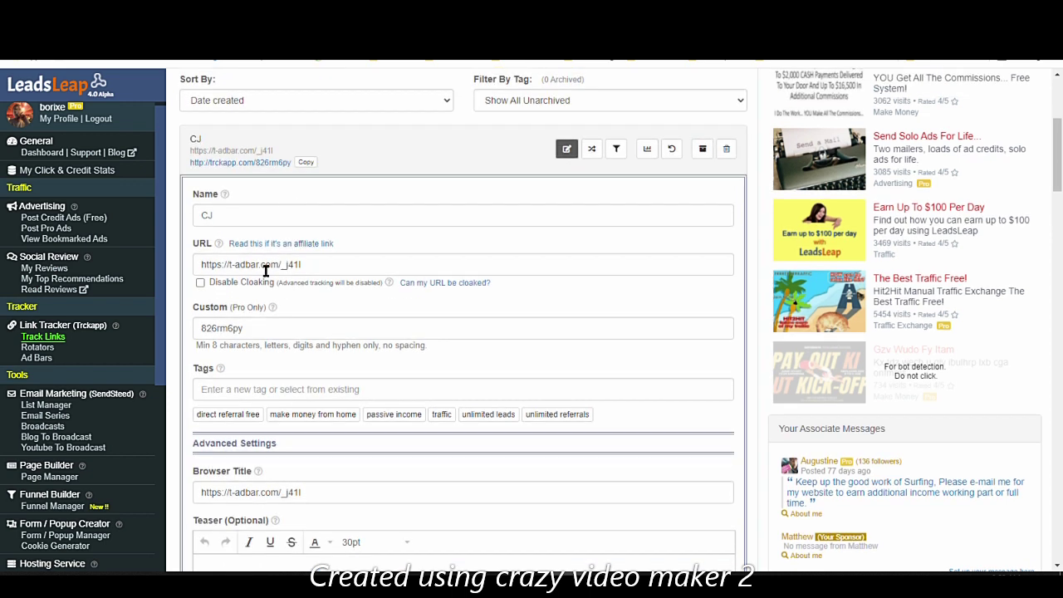
scroll(555, 362, down, 5)
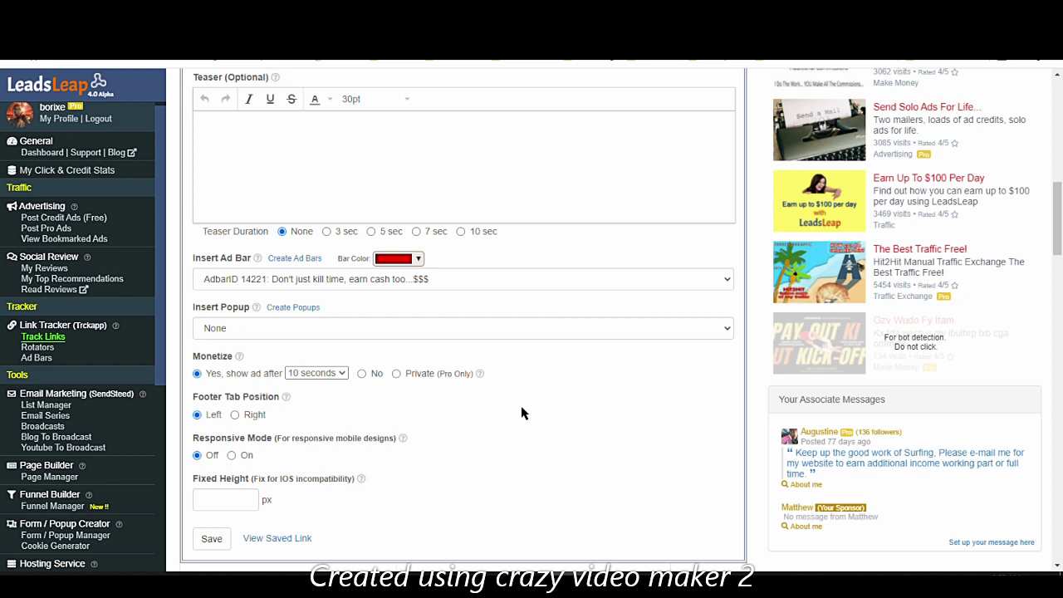
scroll(522, 407, up, 5)
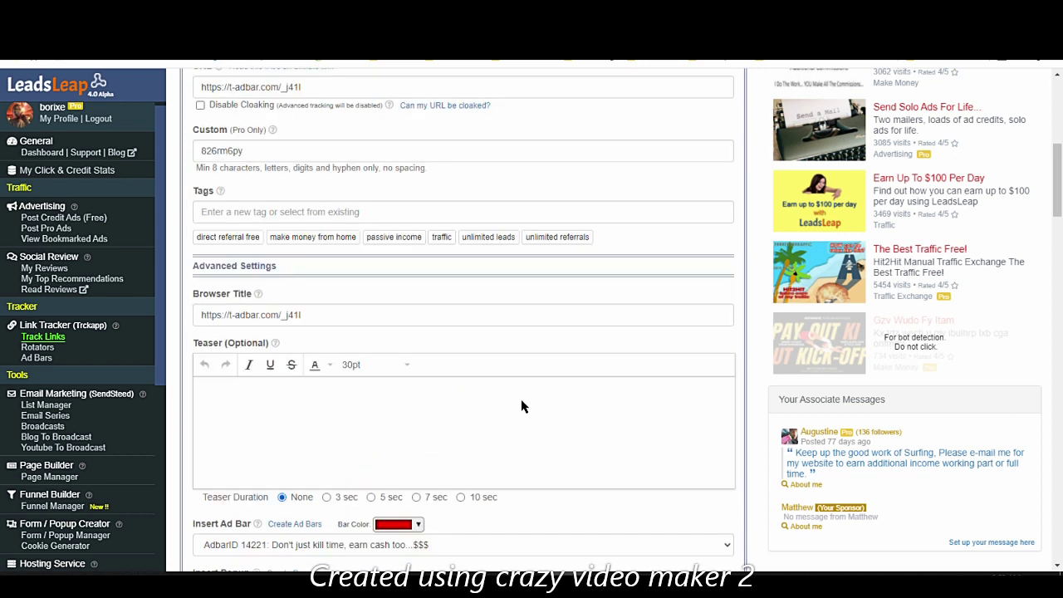
scroll(519, 398, down, 8)
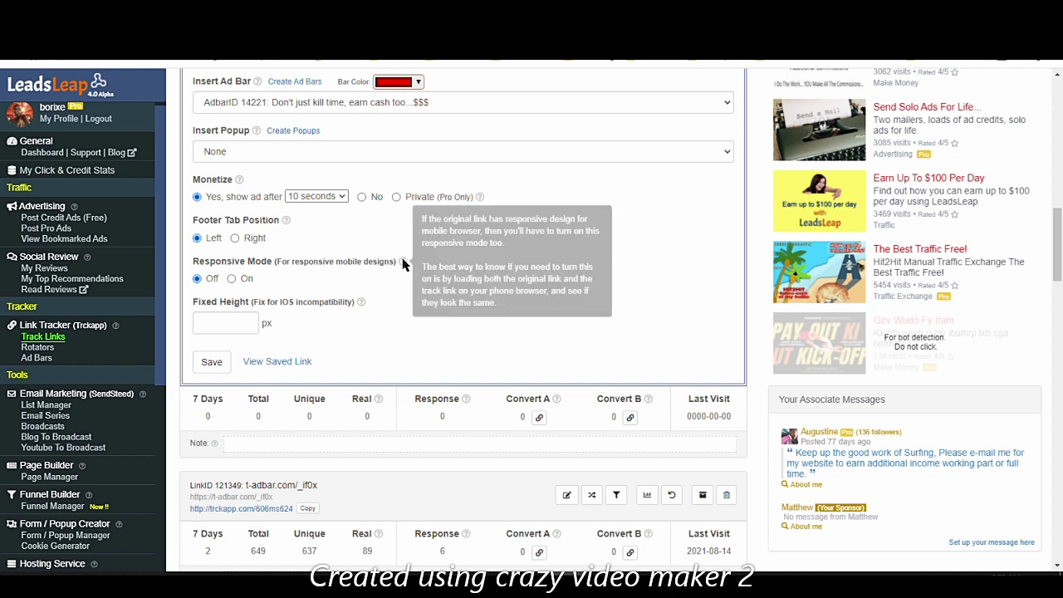
Step: Save the CJ link's settings, preview it, and close its edit form showing zero visits
click(208, 370)
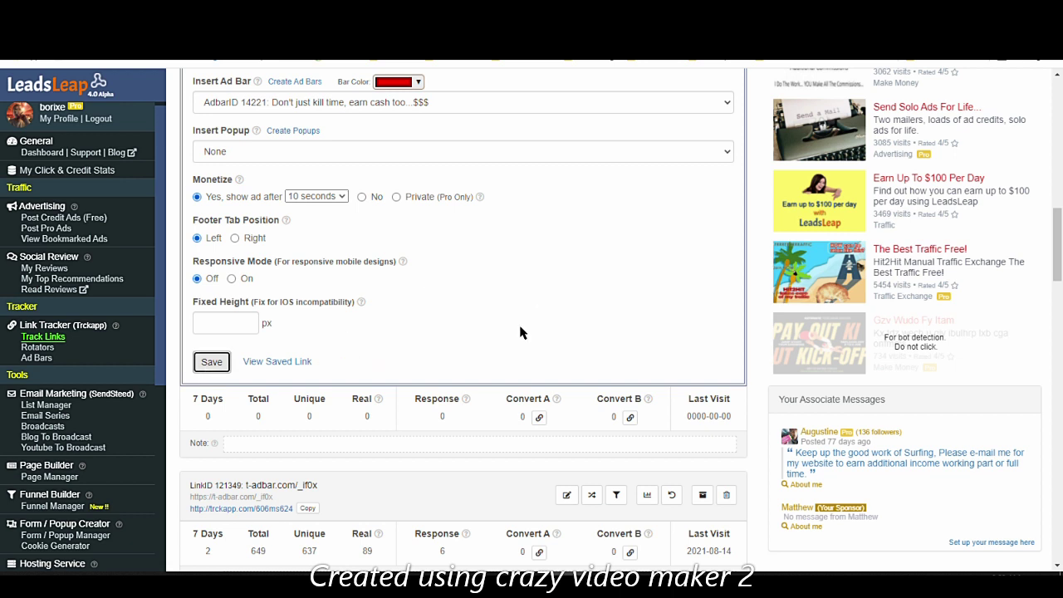
scroll(519, 333, up, 8)
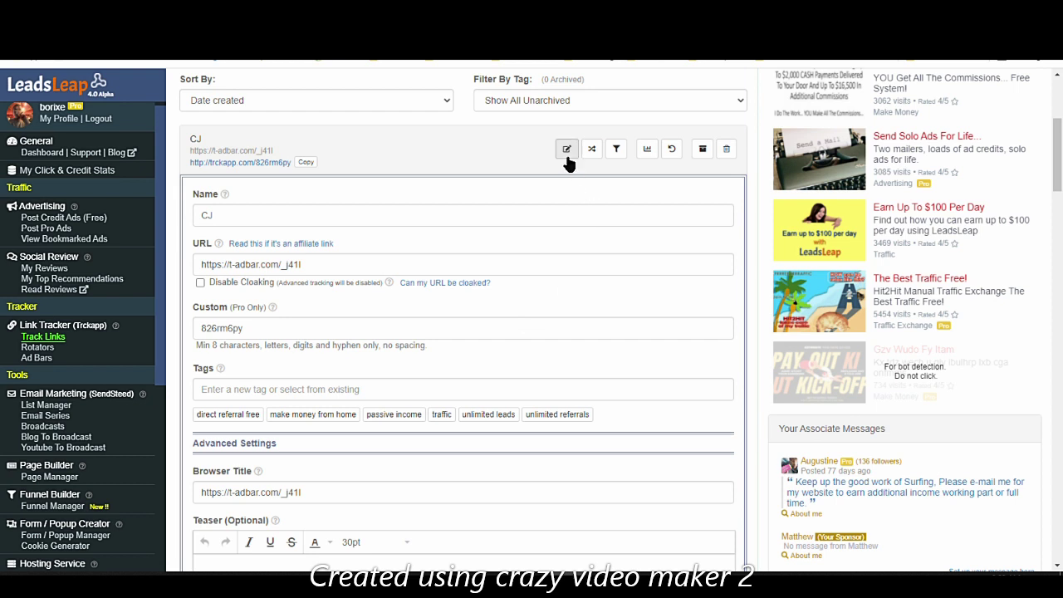
click(262, 163)
click(566, 149)
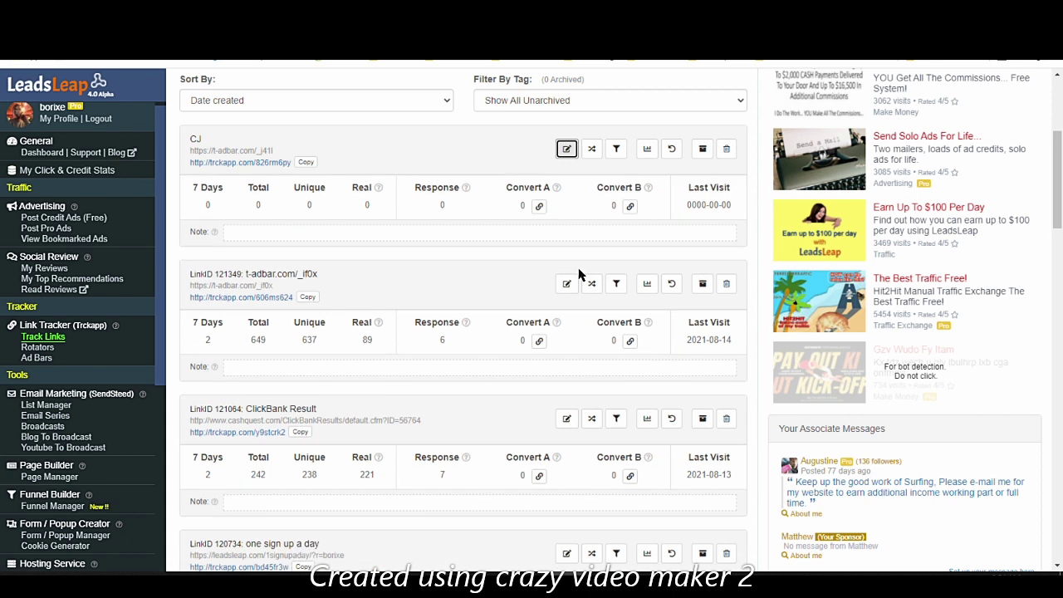
click(646, 152)
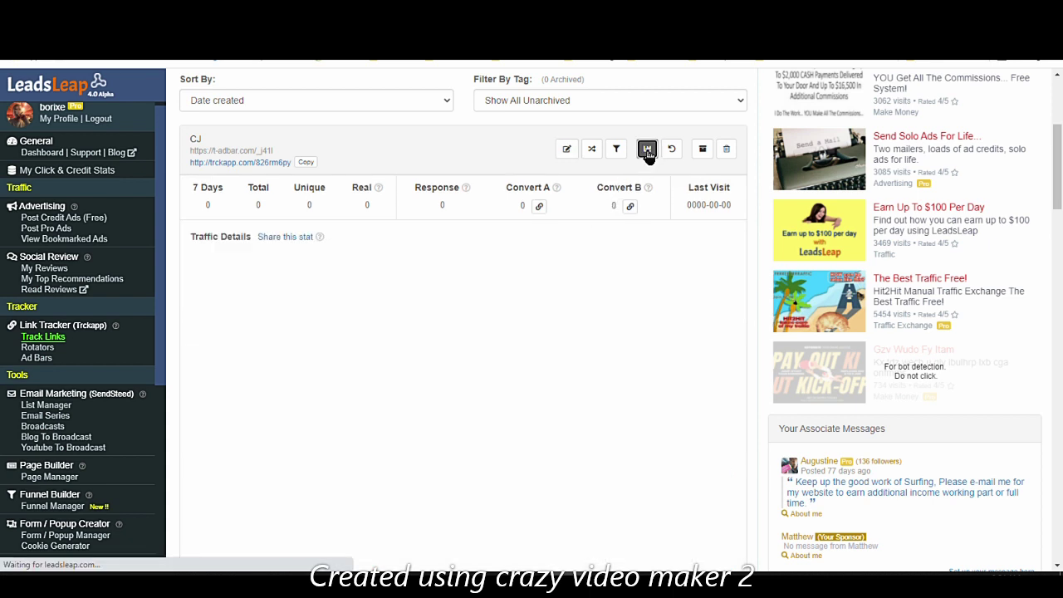
scroll(607, 392, down, 6)
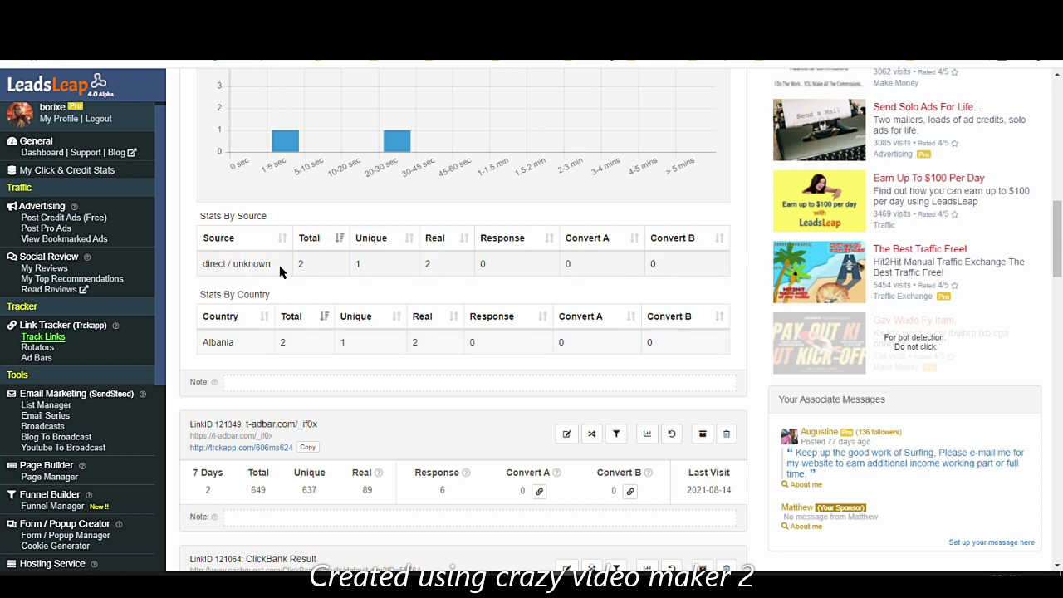
drag(278, 264, 204, 264)
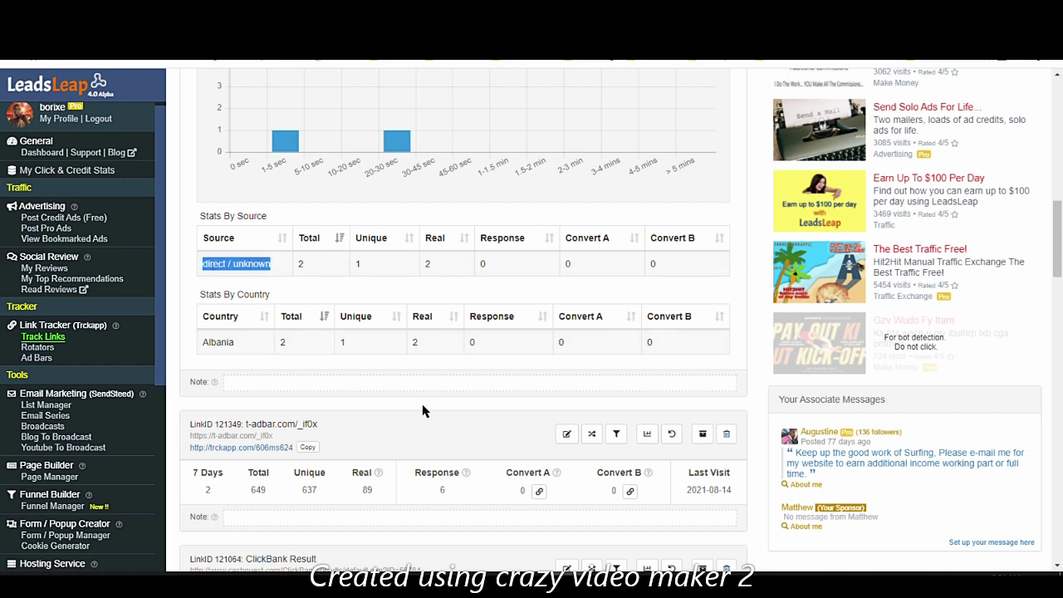
scroll(426, 412, up, 4)
scroll(426, 412, up, 4)
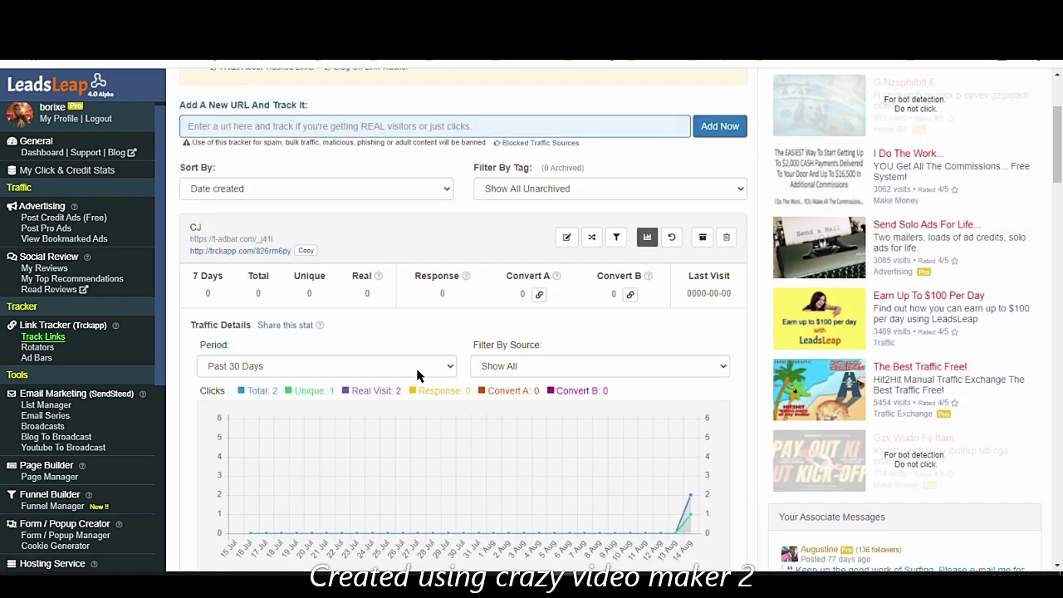
scroll(521, 357, up, 2)
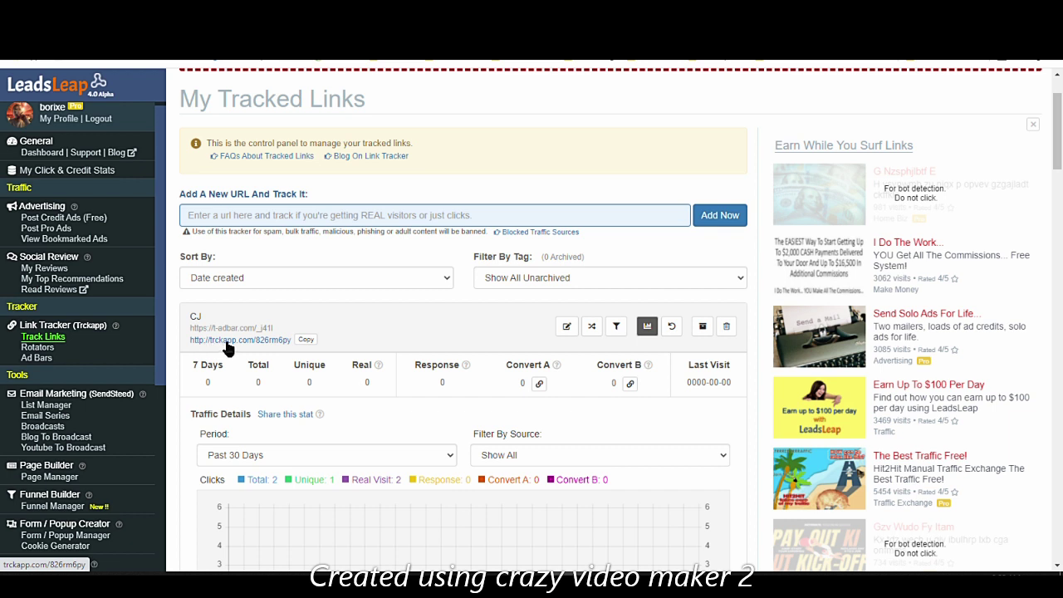
click(306, 340)
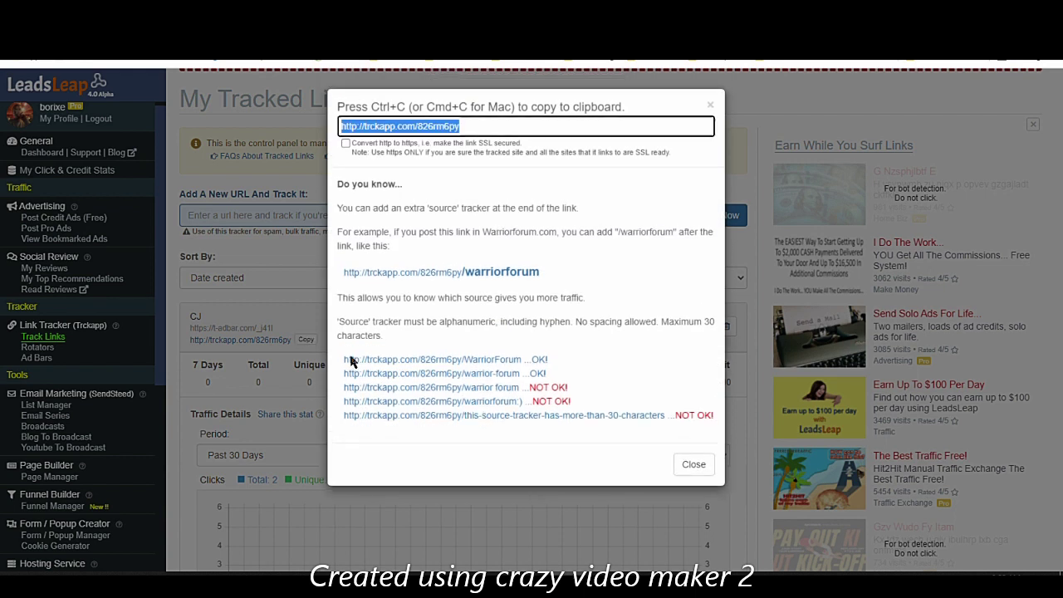
click(465, 126)
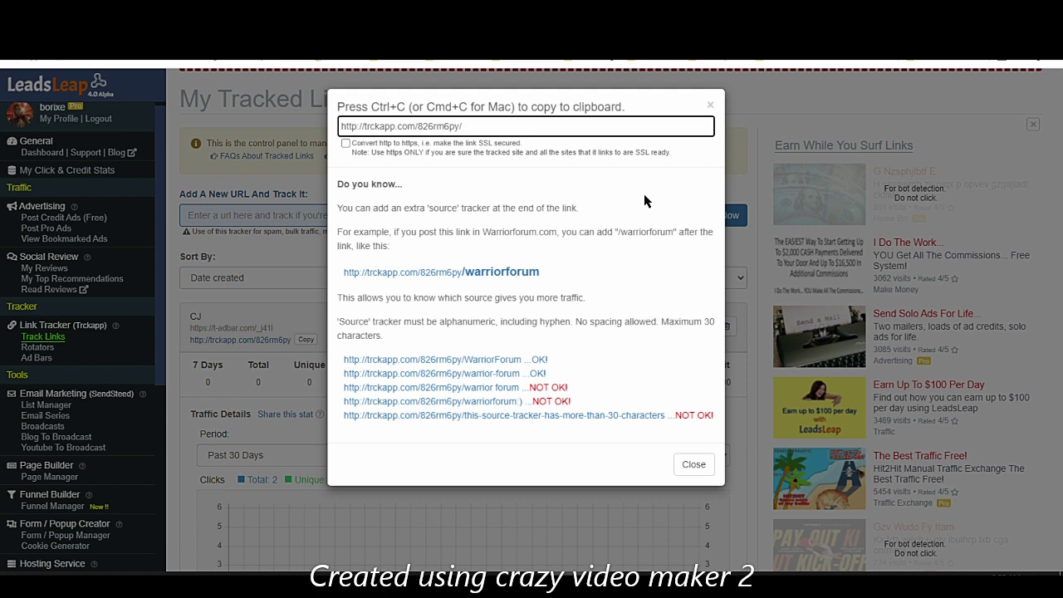
text(oo)
click(709, 105)
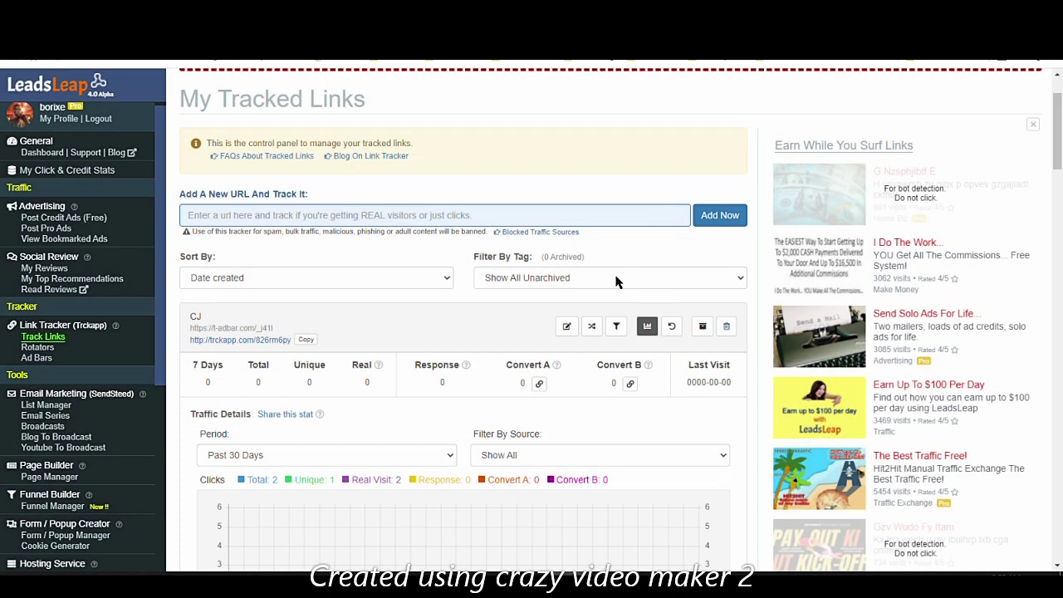
click(647, 326)
scroll(304, 406, down, 3)
scroll(499, 349, up, 2)
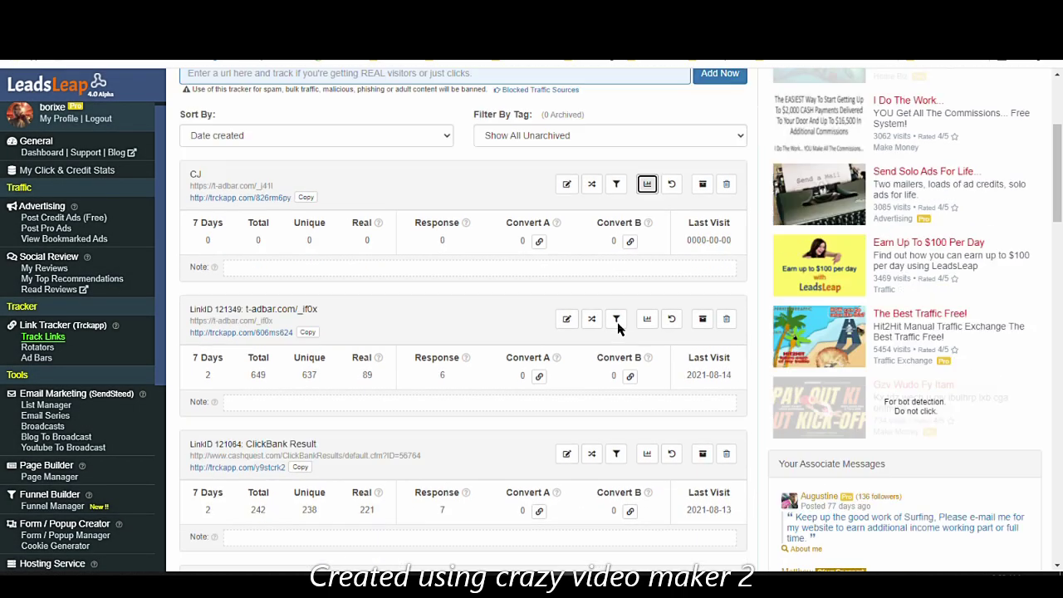
click(647, 237)
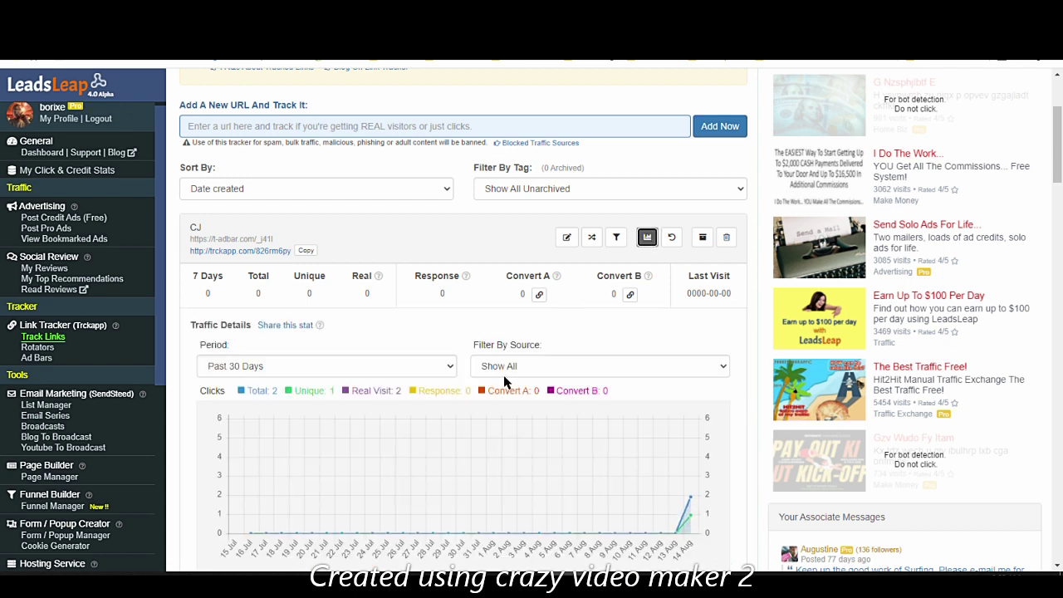
scroll(503, 380, down, 5)
scroll(503, 383, down, 3)
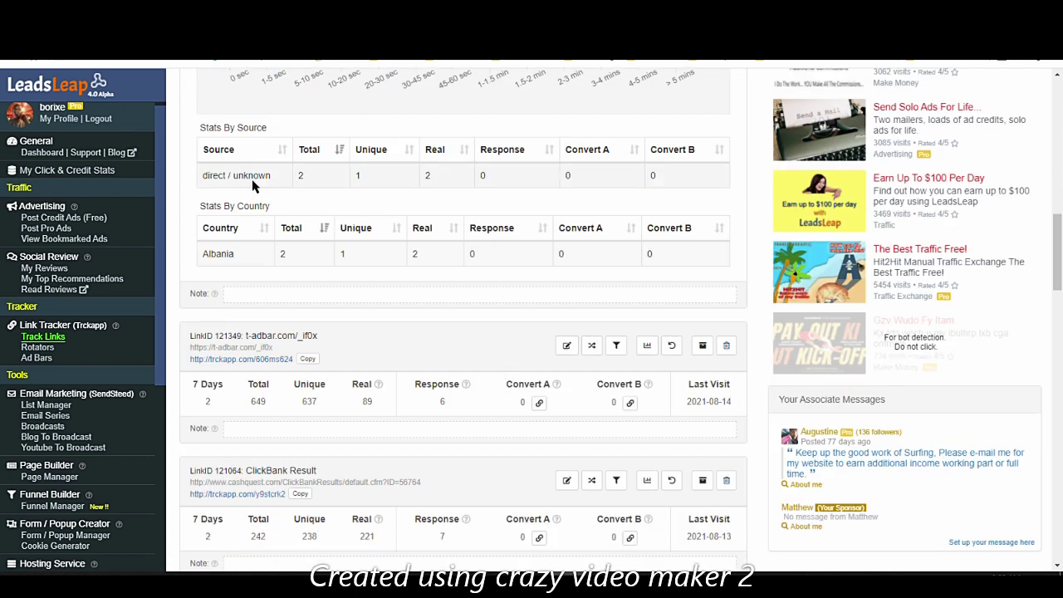
drag(269, 176, 202, 177)
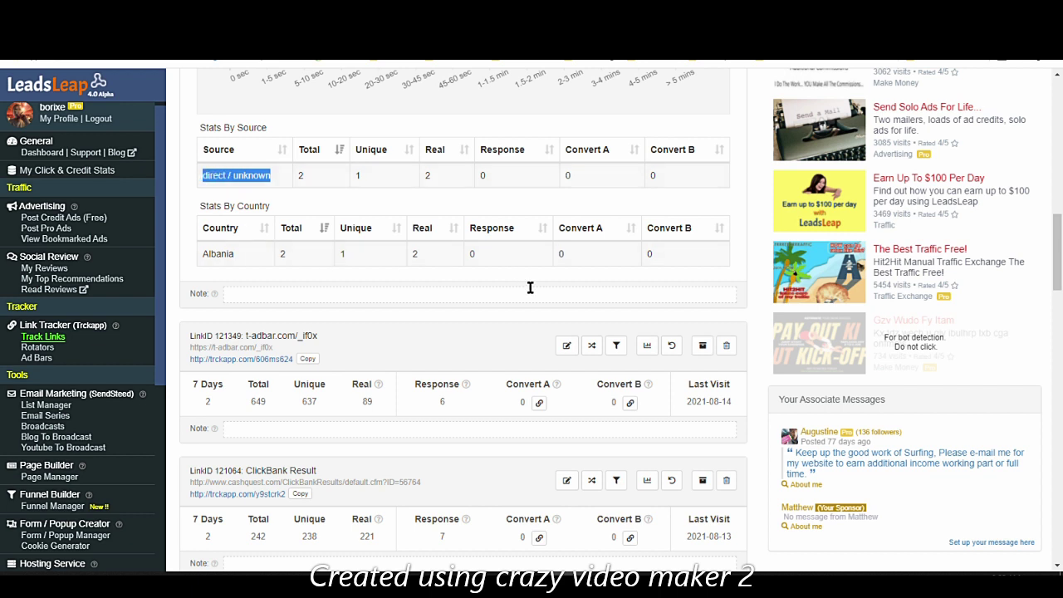
scroll(530, 287, down, 6)
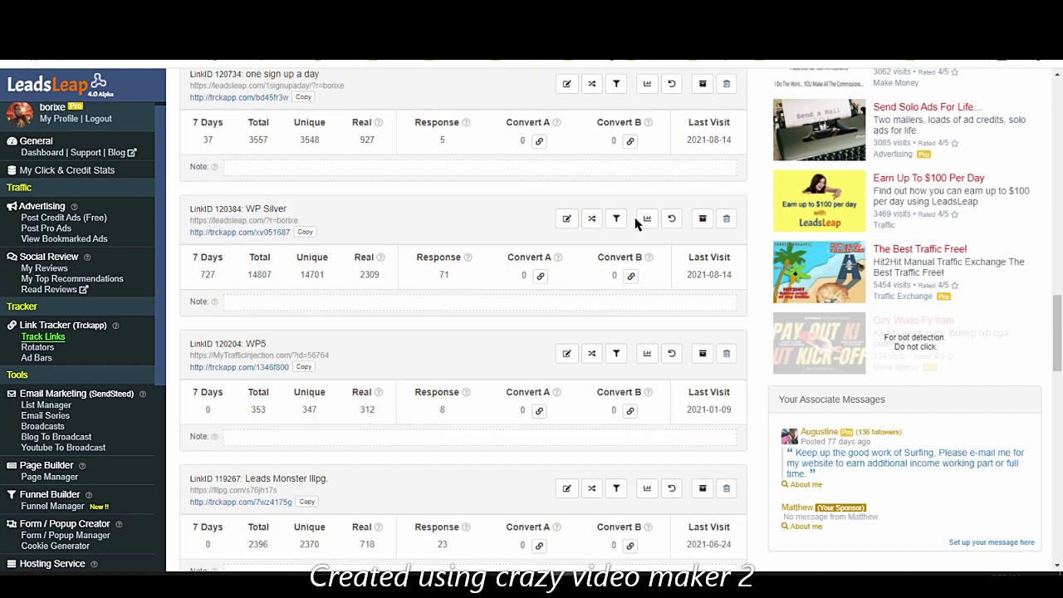
Step: Show traffic details for LinkID 120384 WP Silver down to its Stats By Source table
click(647, 220)
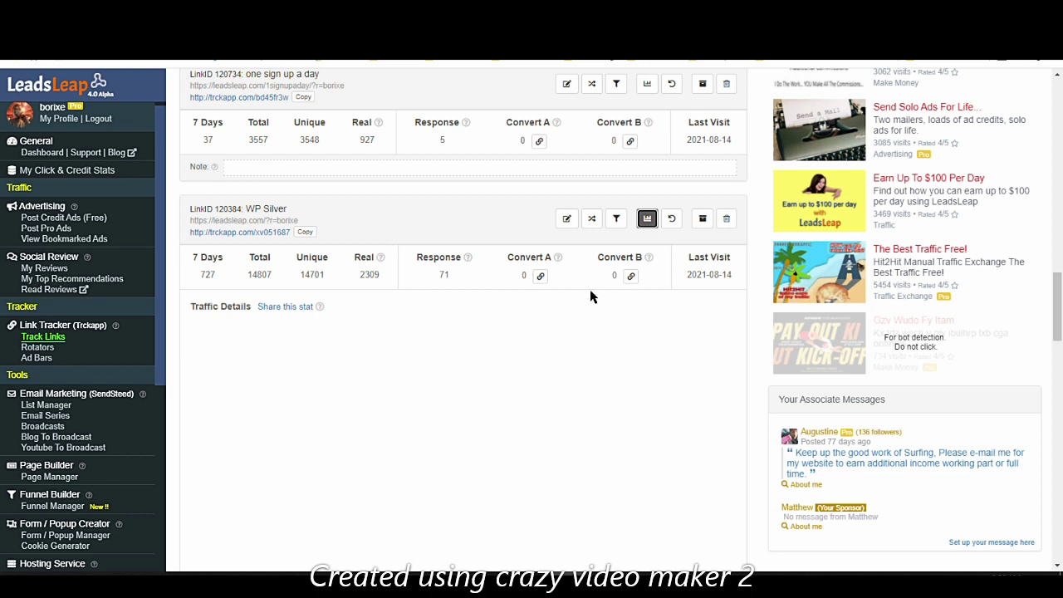
scroll(591, 300, down, 3)
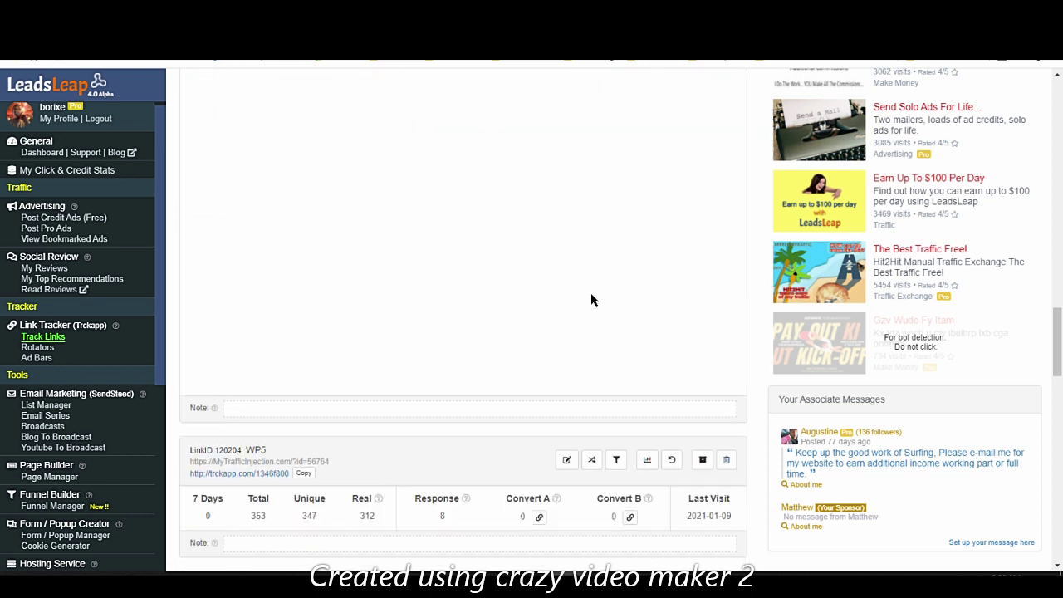
scroll(591, 300, down, 3)
scroll(591, 300, up, 4)
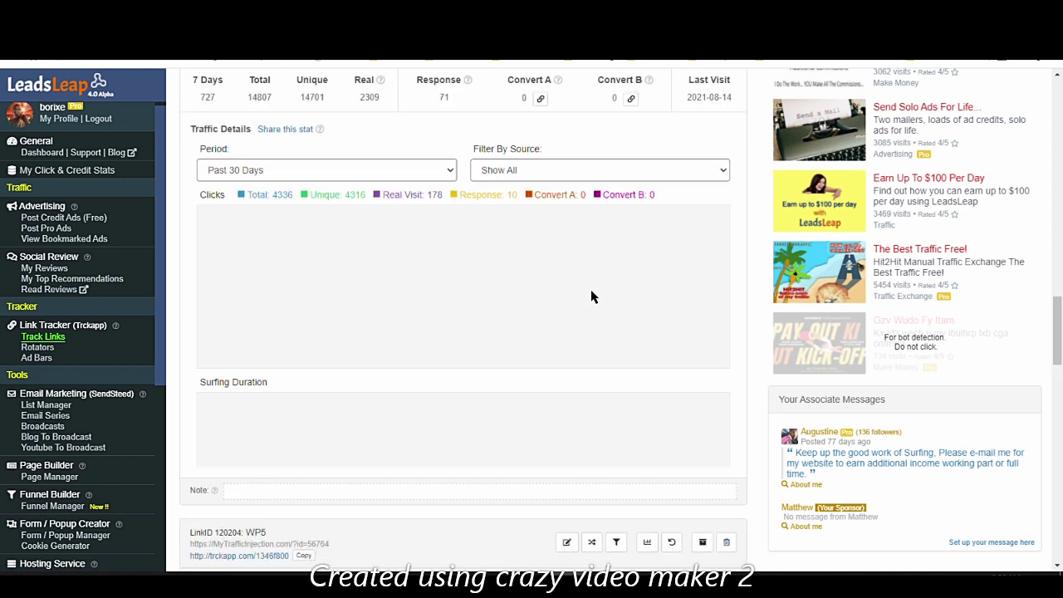
scroll(486, 313, down, 3)
scroll(486, 315, down, 4)
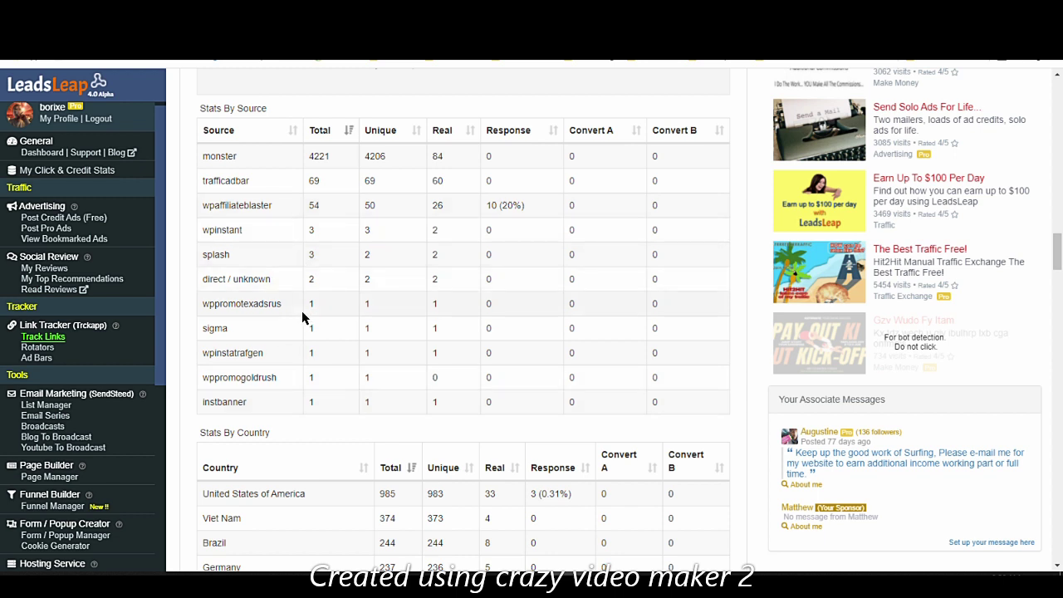
Step: Highlight the top sources: monster (4221 clicks), trafficadbar (69) and wpaffiliateblaster (54)
double_click(249, 156)
drag(258, 193, 199, 190)
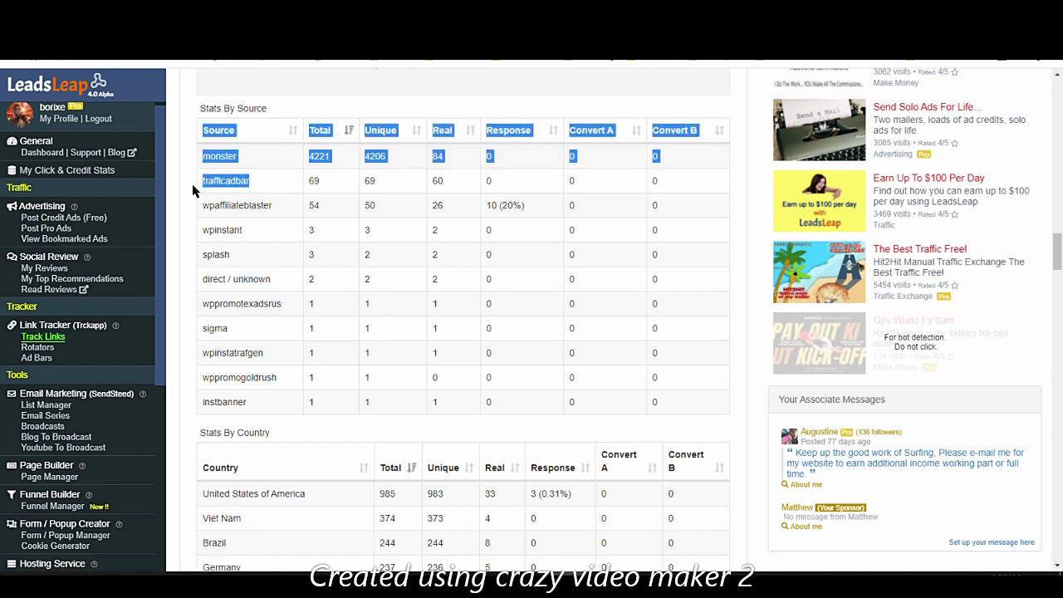
click(230, 206)
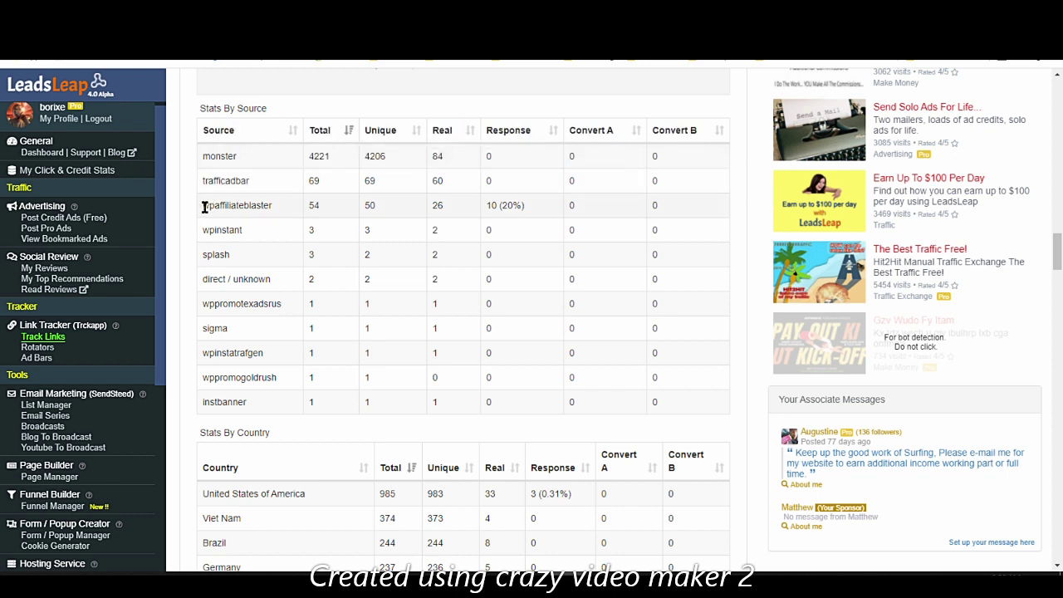
drag(275, 212, 209, 210)
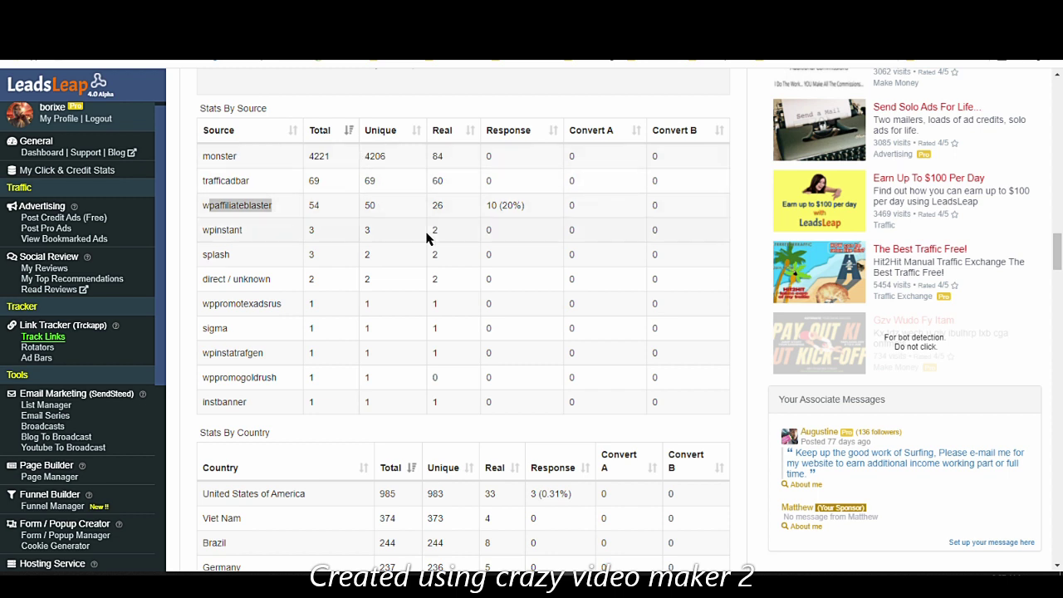
scroll(426, 238, up, 2)
scroll(420, 297, down, 2)
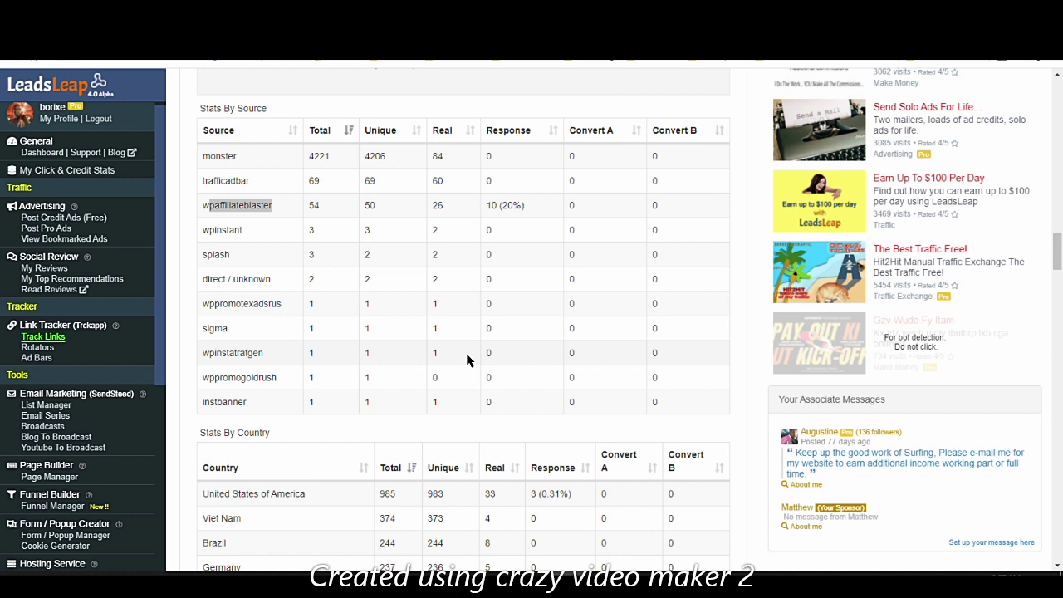
scroll(653, 387, up, 8)
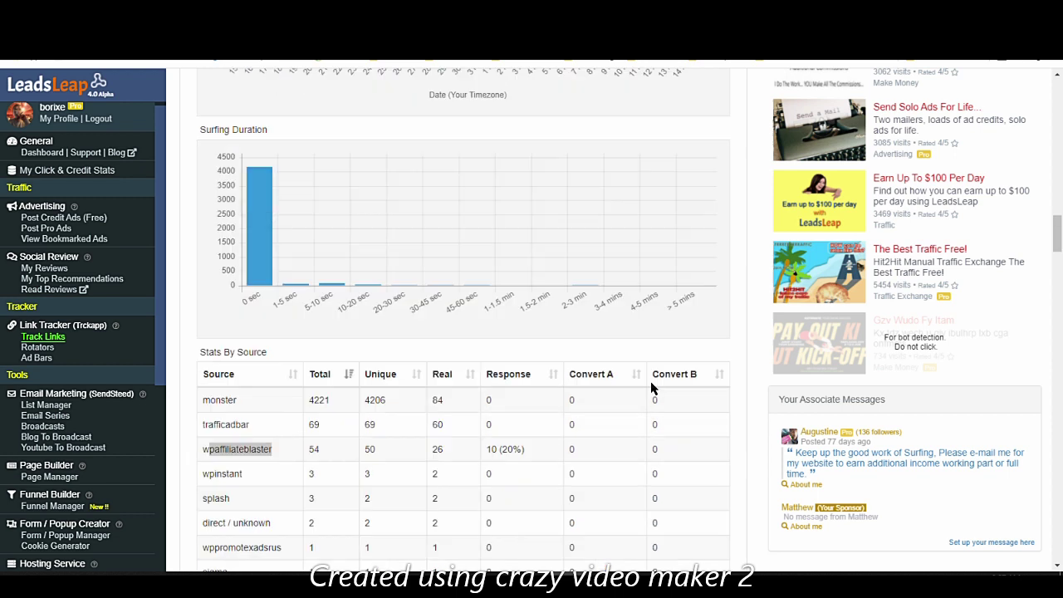
scroll(688, 401, up, 3)
scroll(687, 401, down, 4)
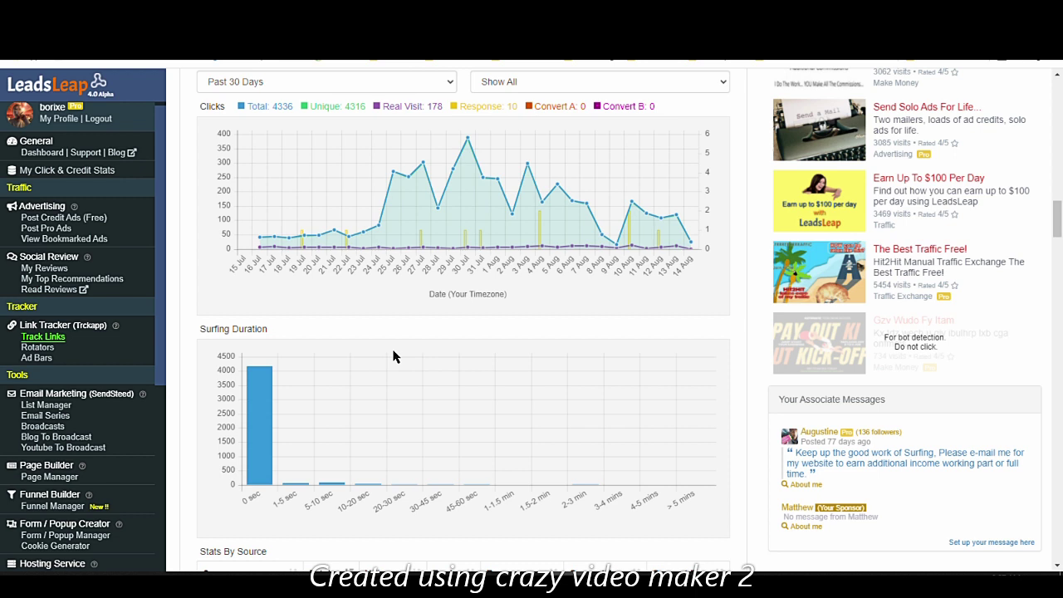
scroll(507, 356, down, 3)
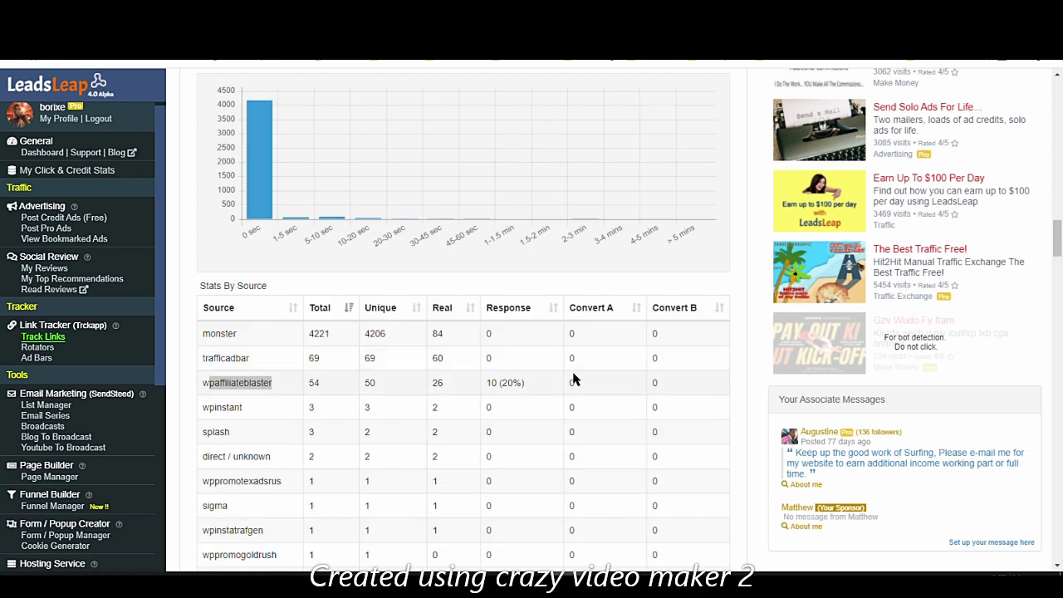
scroll(575, 379, up, 2)
scroll(579, 380, down, 2)
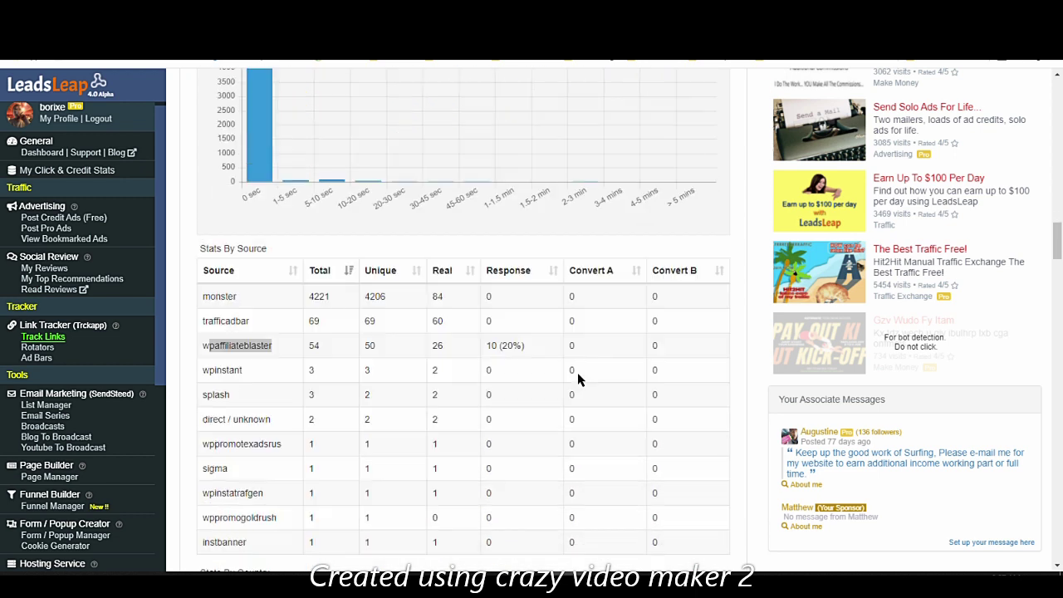
scroll(540, 377, up, 6)
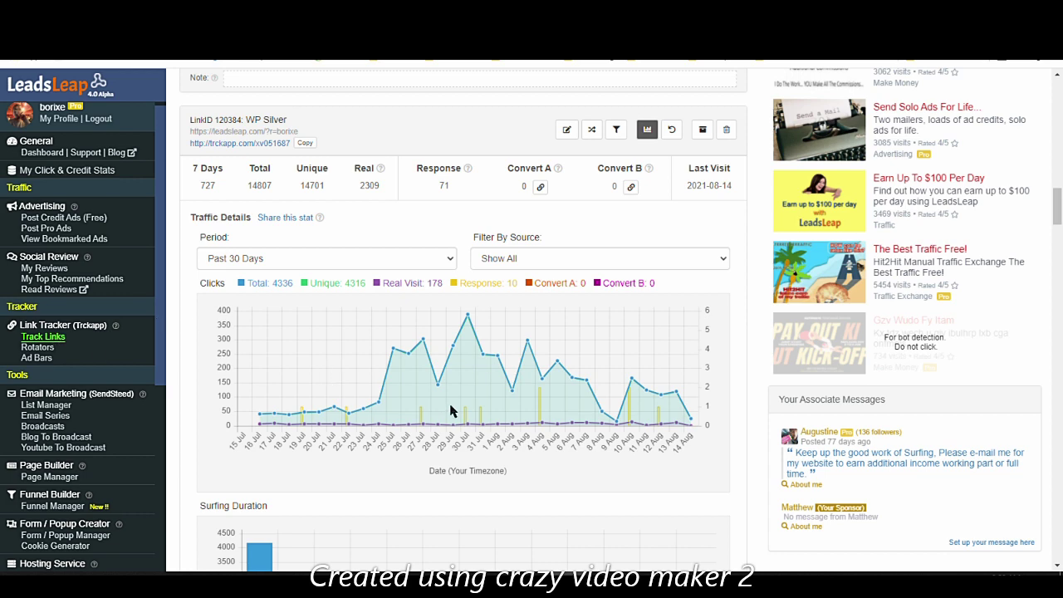
scroll(450, 410, up, 20)
scroll(537, 406, up, 1)
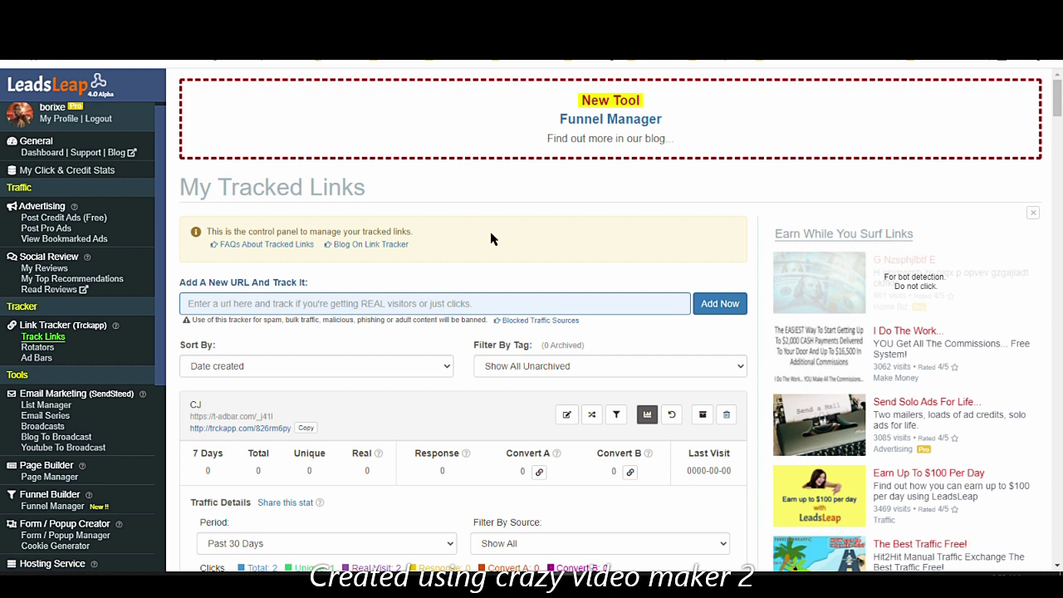
Step: Go to Ad Bars under Link Tracker and create AdbarID 16599, named New Adbar
click(286, 299)
click(38, 359)
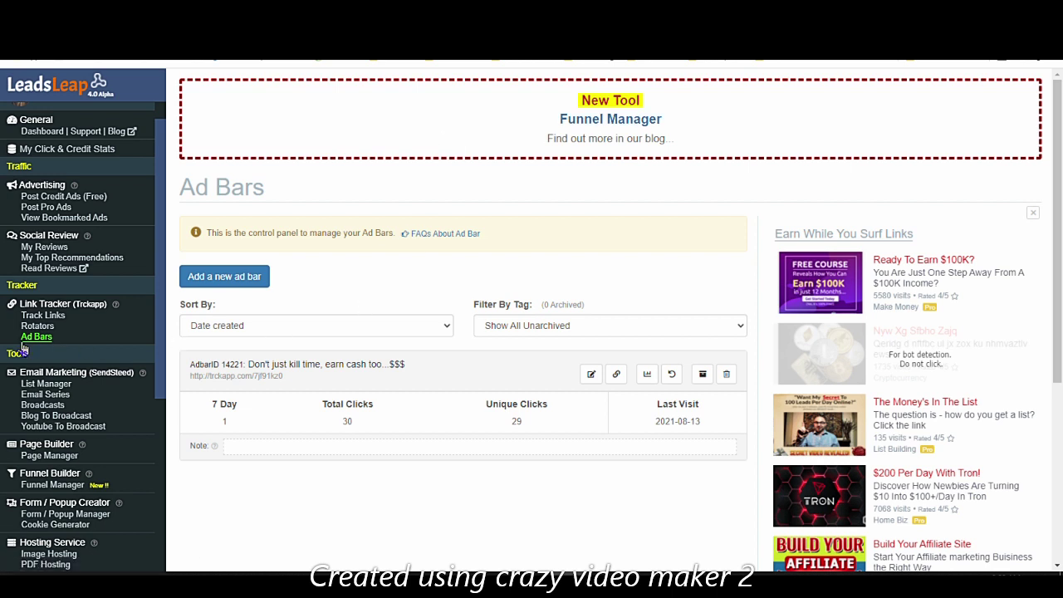
click(225, 275)
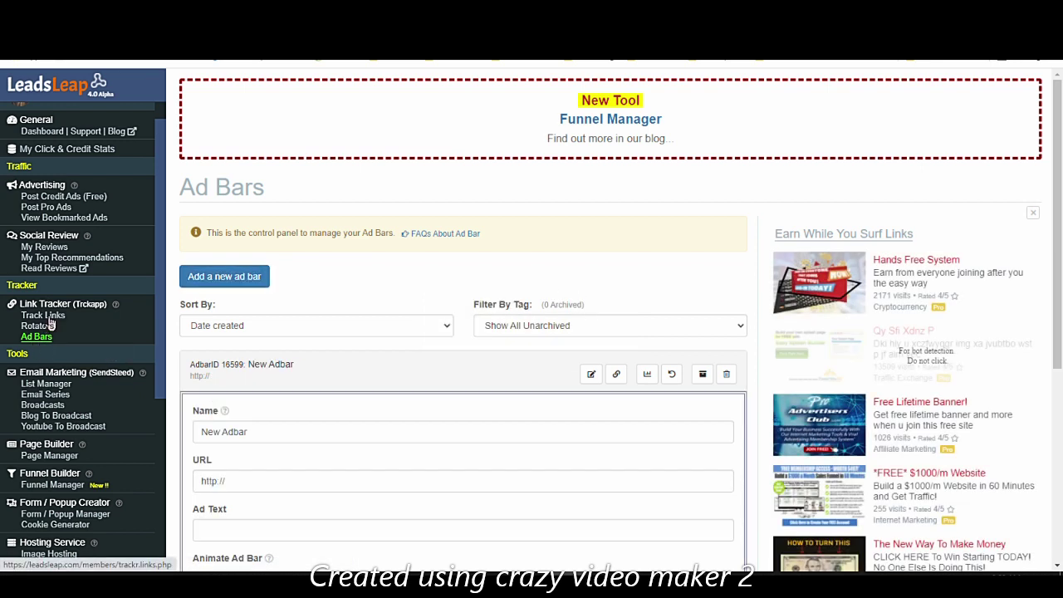
scroll(368, 332, down, 1)
click(259, 395)
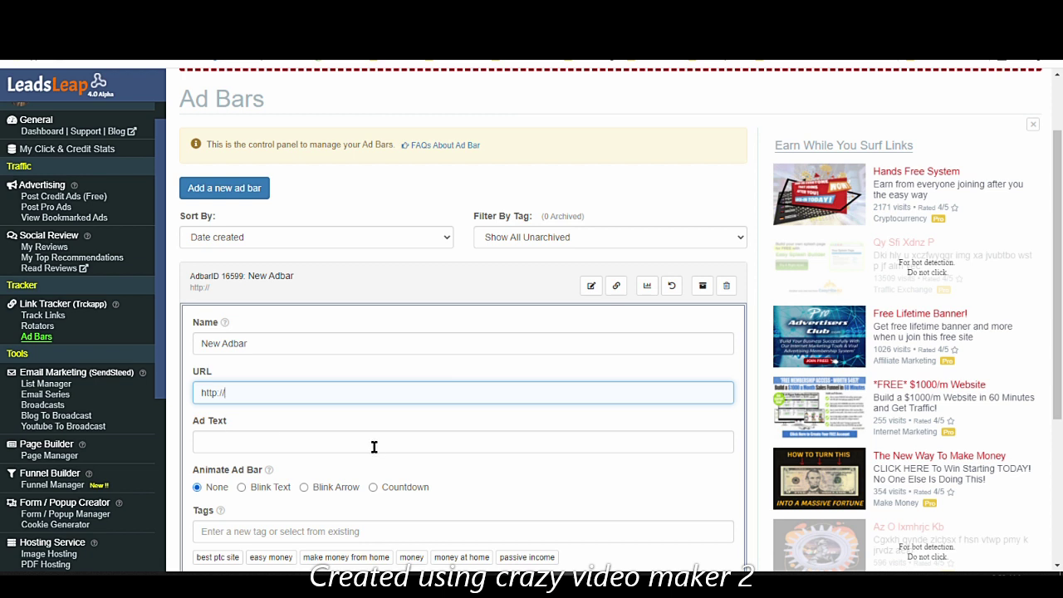
drag(280, 338, 99, 337)
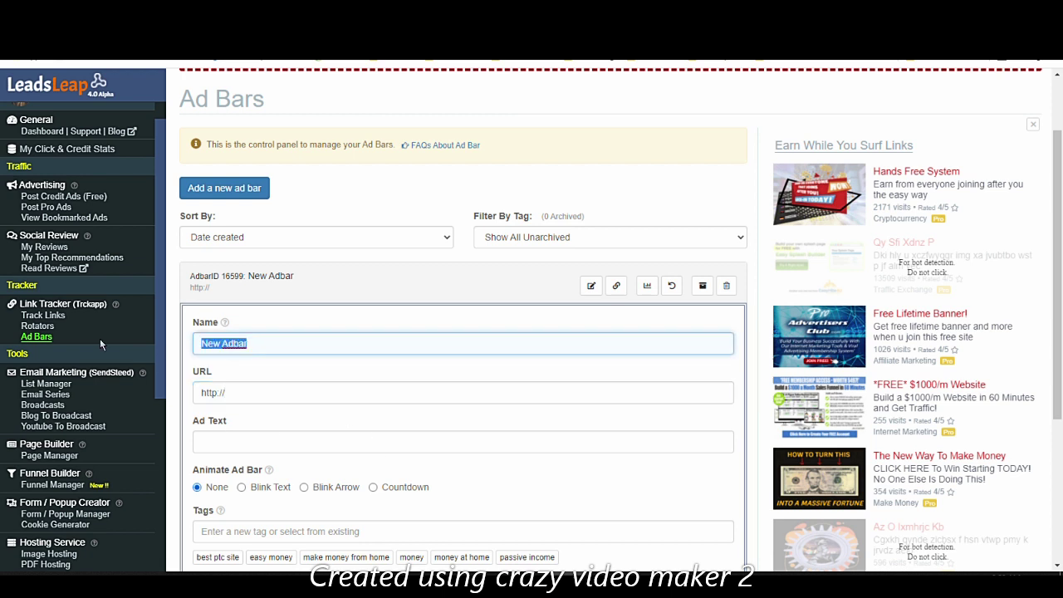
text(N)
key(BackSpace)
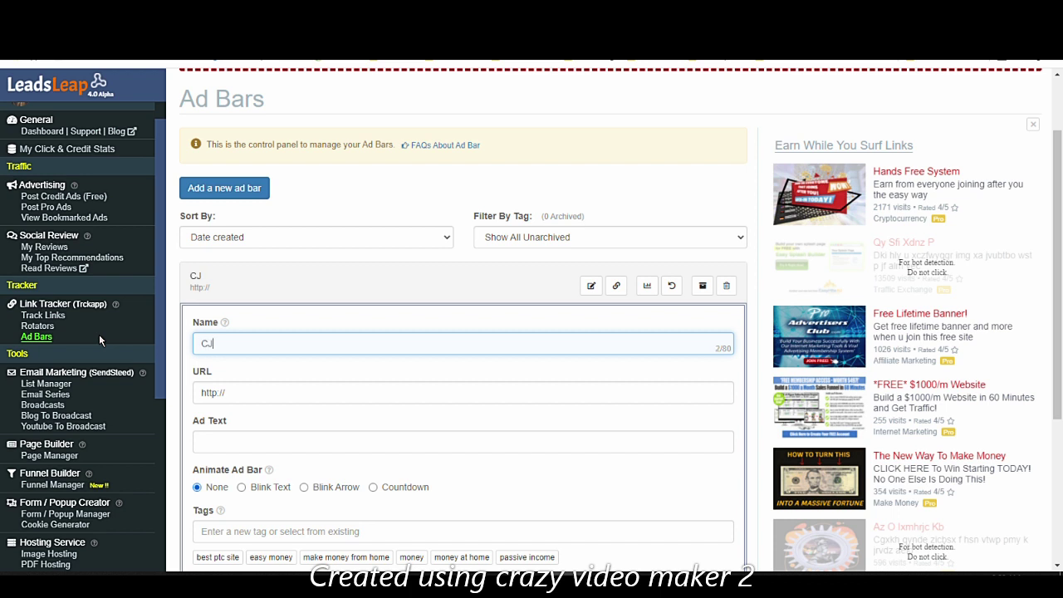
click(256, 391)
text(https://t-adbar.com/_j41l)
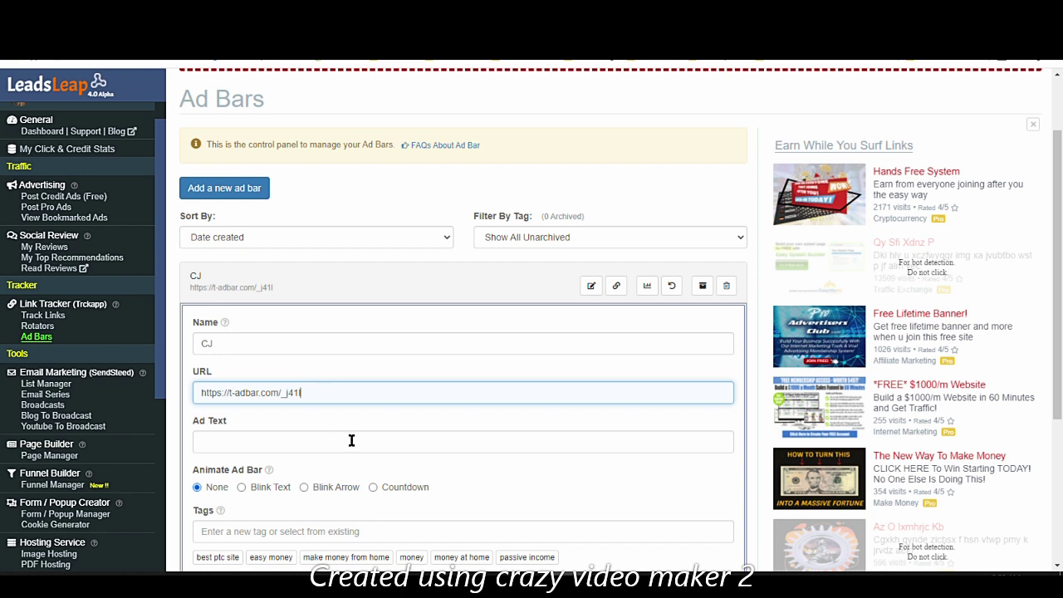
scroll(351, 439, down, 3)
Step: Enter the ad text 'Do you know the secret of earning online??' and save the CJ ad bar
click(246, 194)
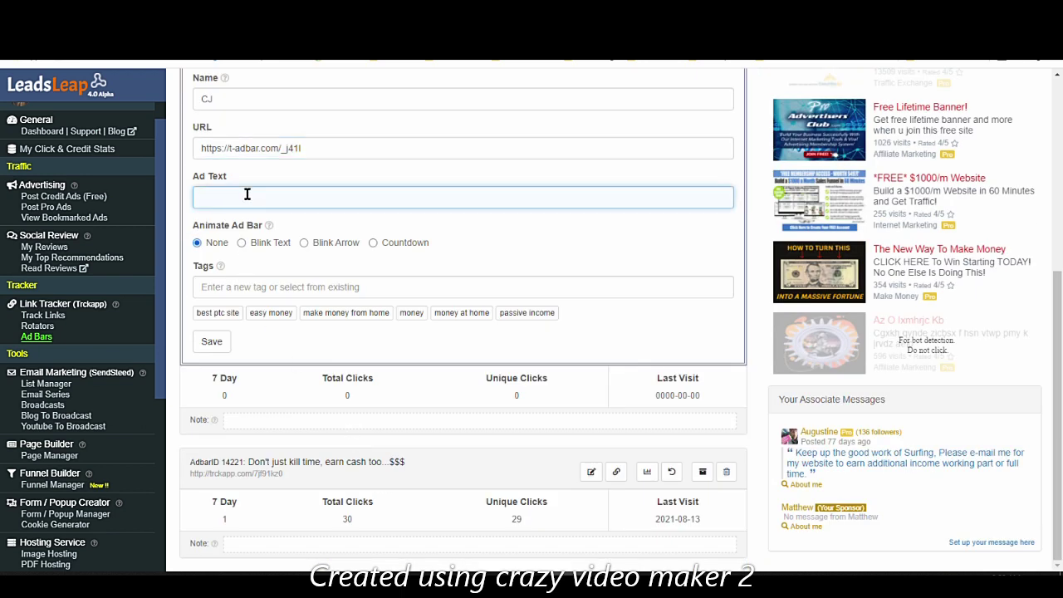
key(ctrl+v)
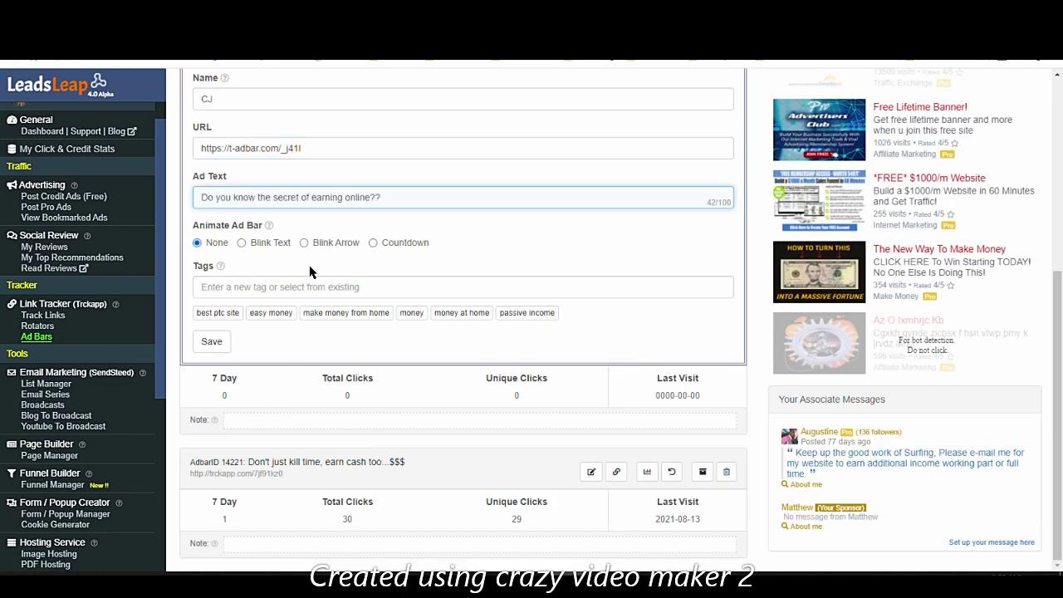
click(263, 291)
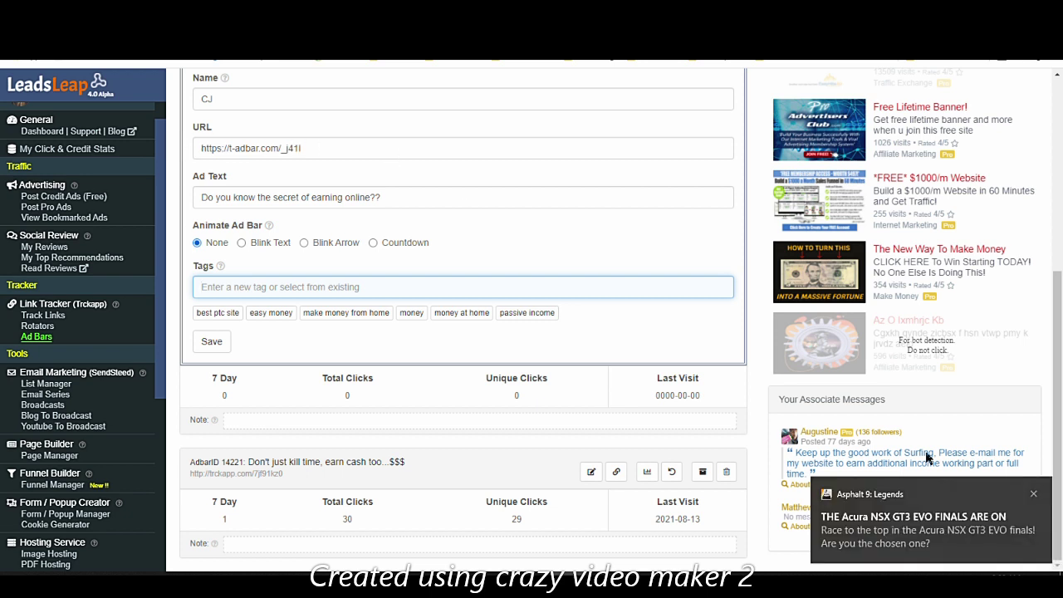
click(1032, 493)
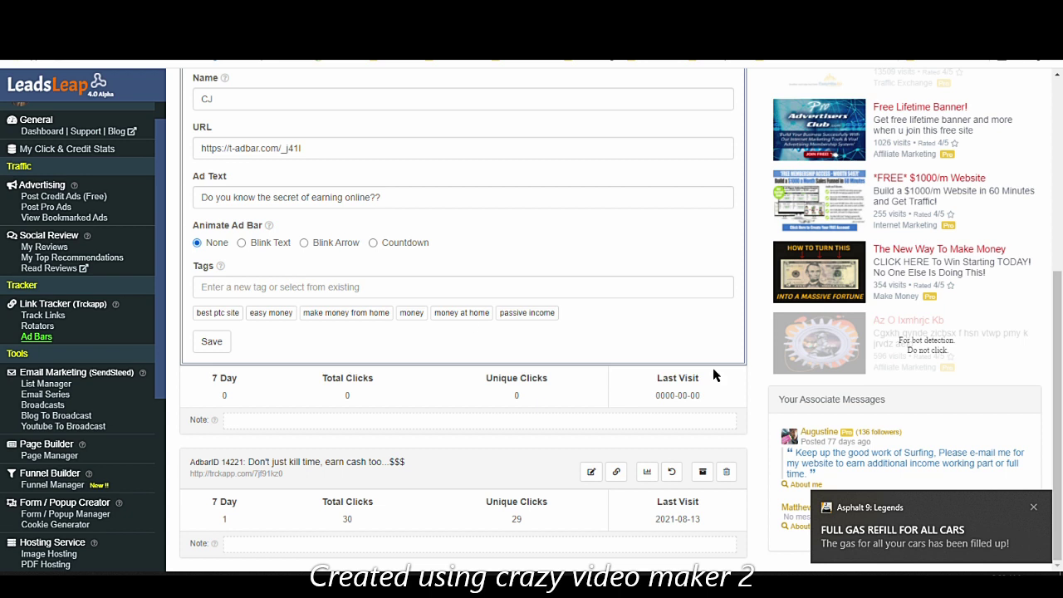
click(1037, 503)
click(255, 279)
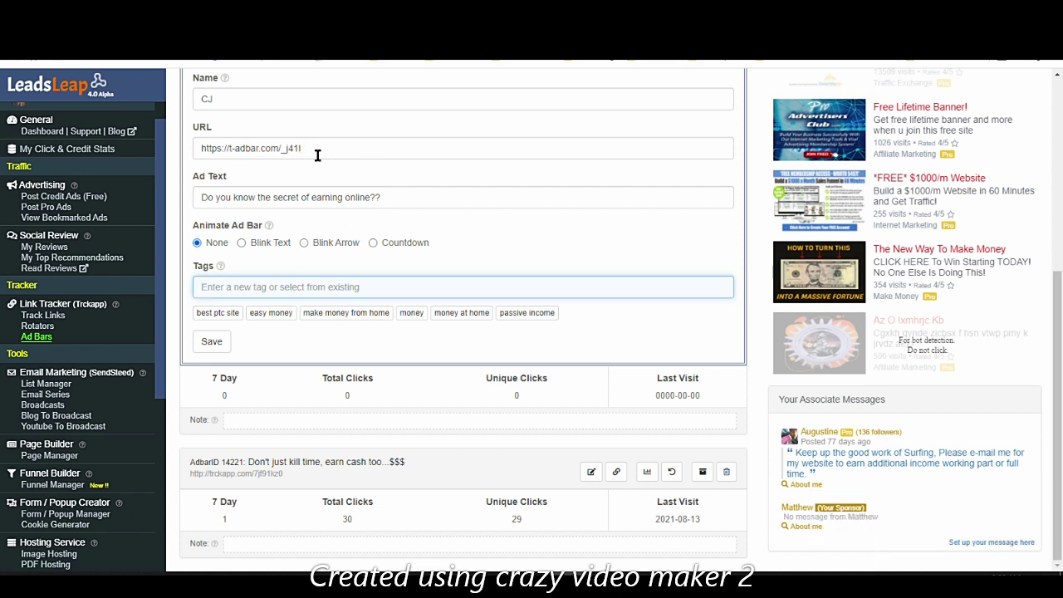
click(212, 341)
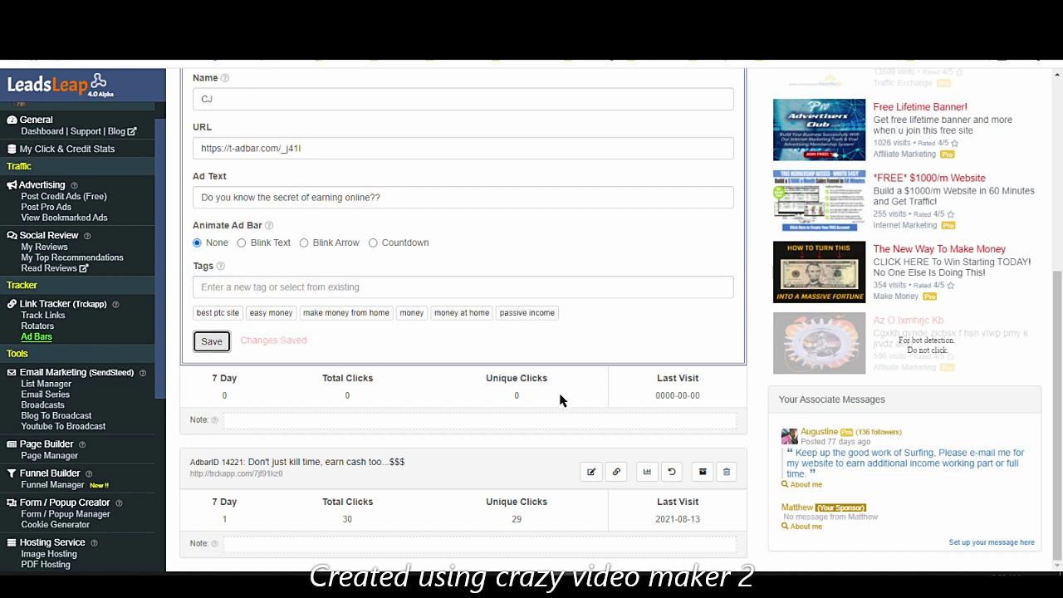
scroll(415, 390, up, 3)
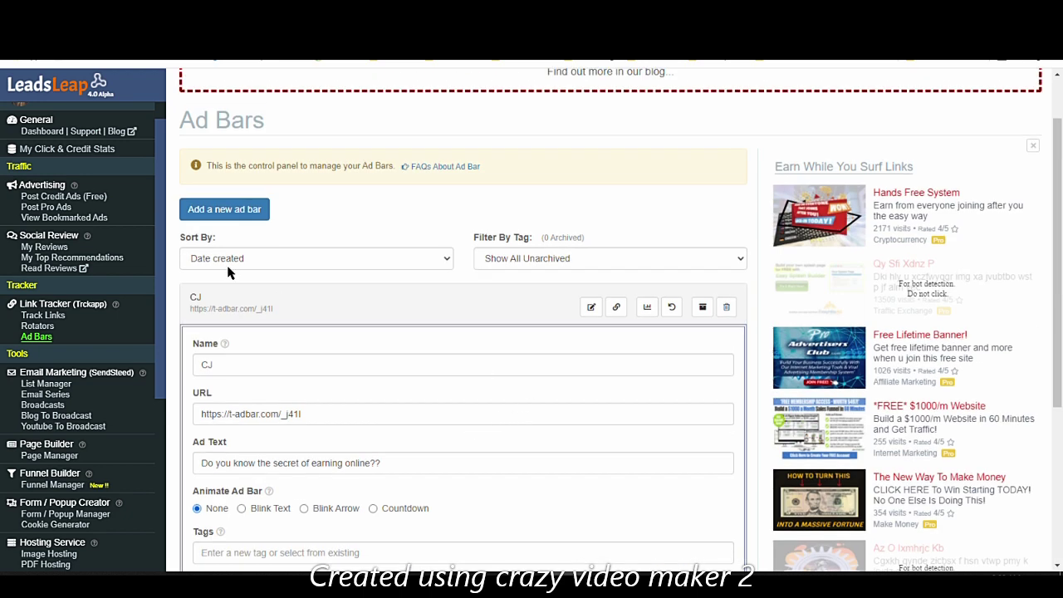
Step: Open the CJ tracked link's edit form from the Track Links page
click(47, 316)
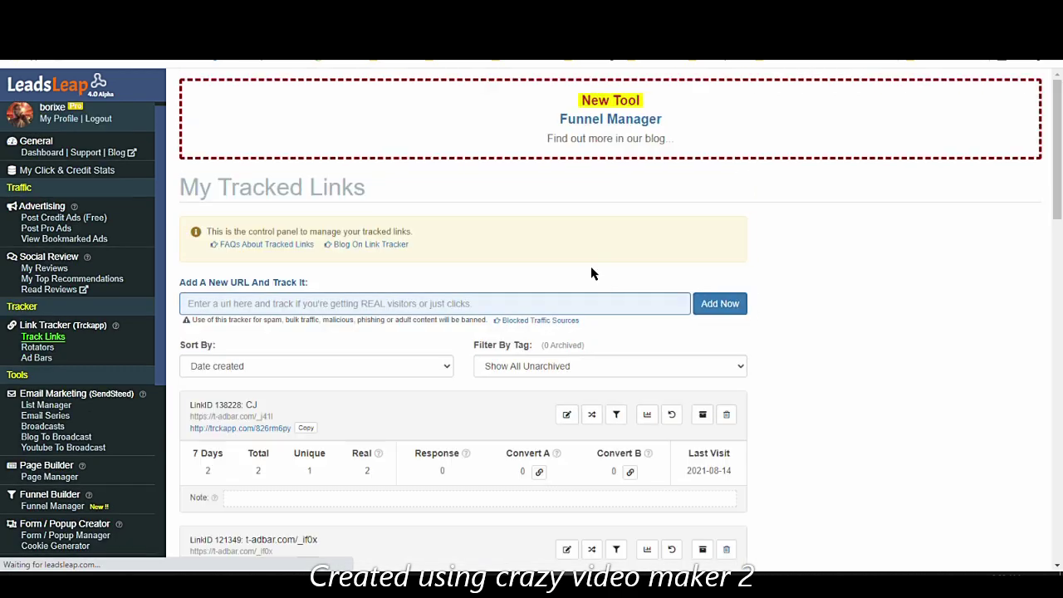
scroll(694, 347, down, 1)
click(646, 325)
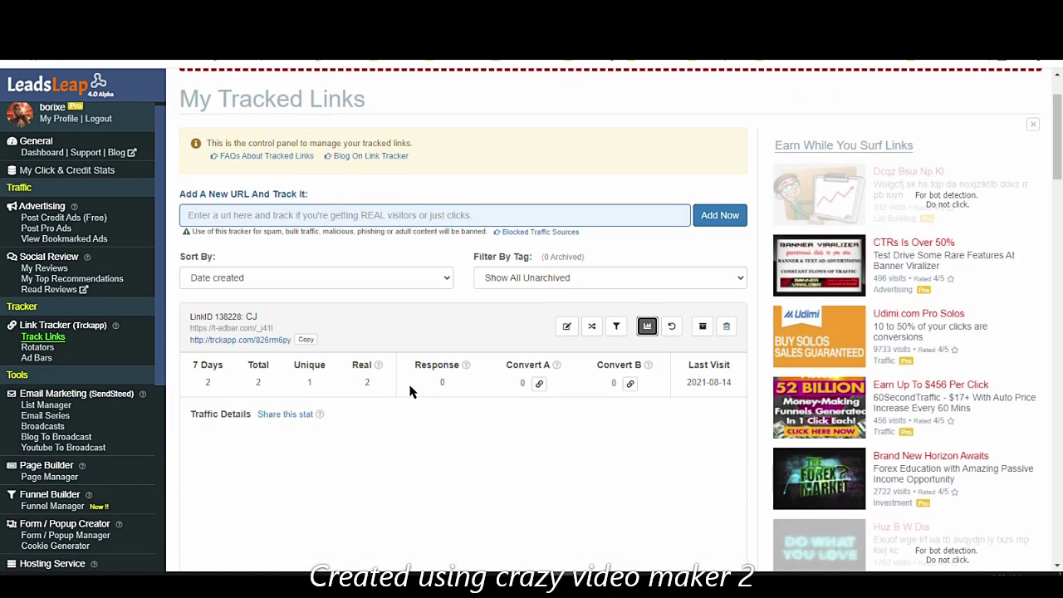
scroll(410, 391, down, 4)
scroll(413, 382, up, 2)
scroll(412, 382, up, 1)
click(567, 324)
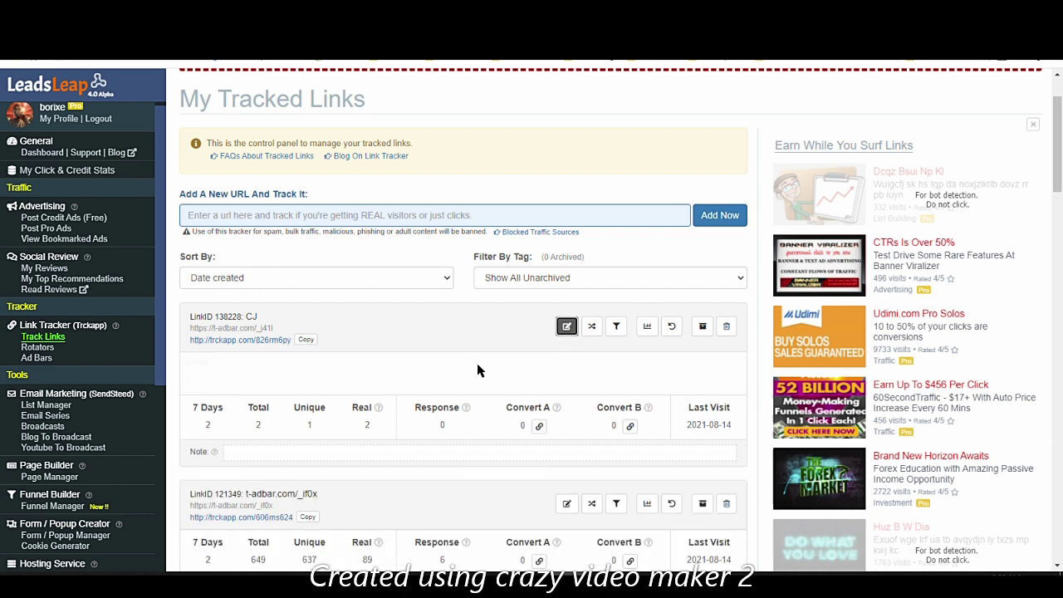
scroll(395, 384, down, 5)
scroll(395, 382, down, 3)
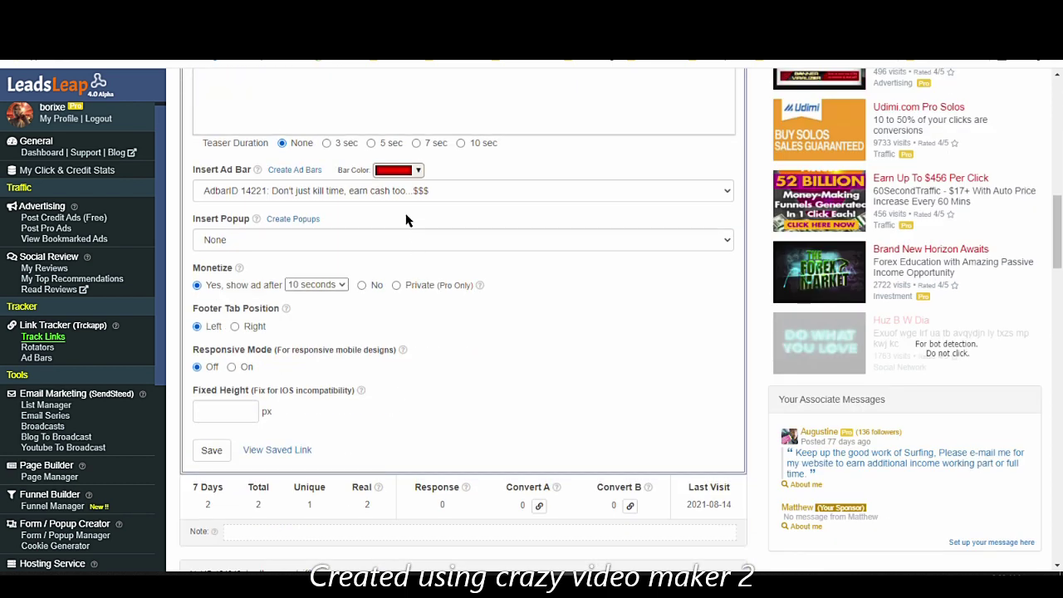
Step: Set the CJ link's Bar Color to red and insert ad bar 'AdbarID 16599: CJ'
click(398, 171)
click(436, 207)
click(383, 207)
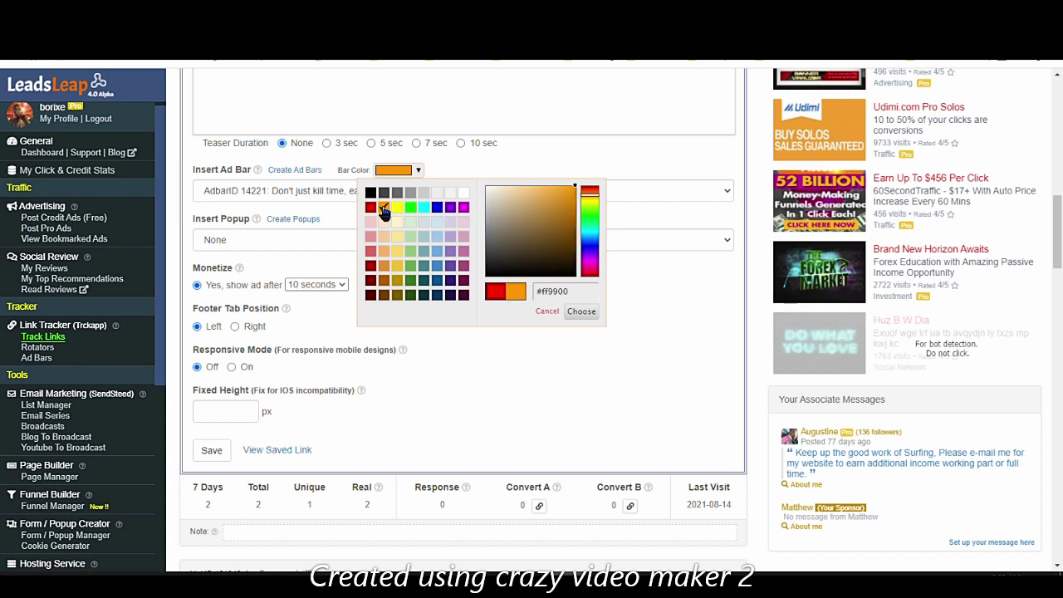
click(370, 207)
click(543, 380)
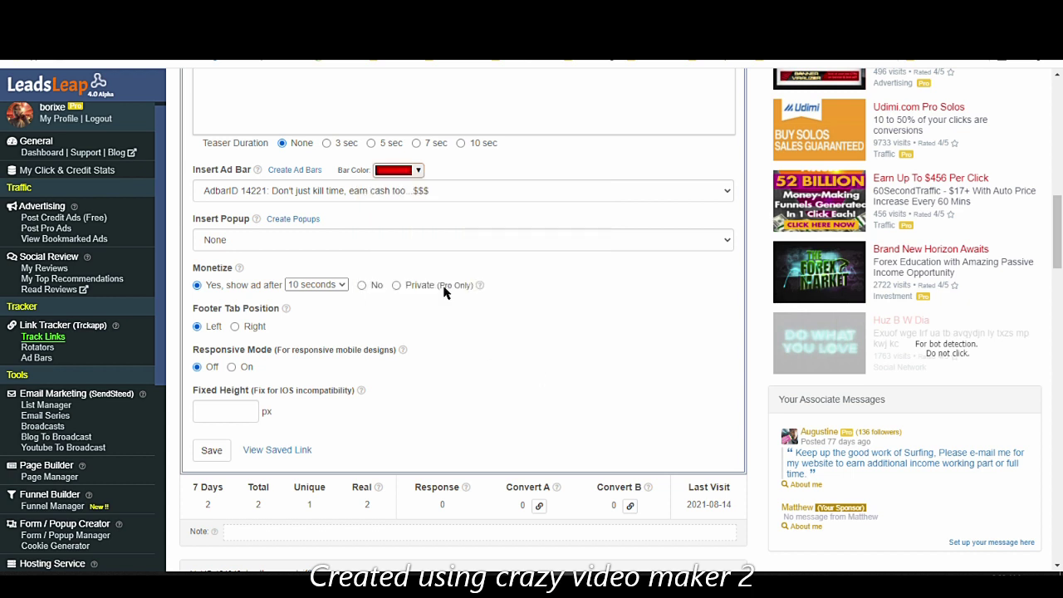
click(321, 191)
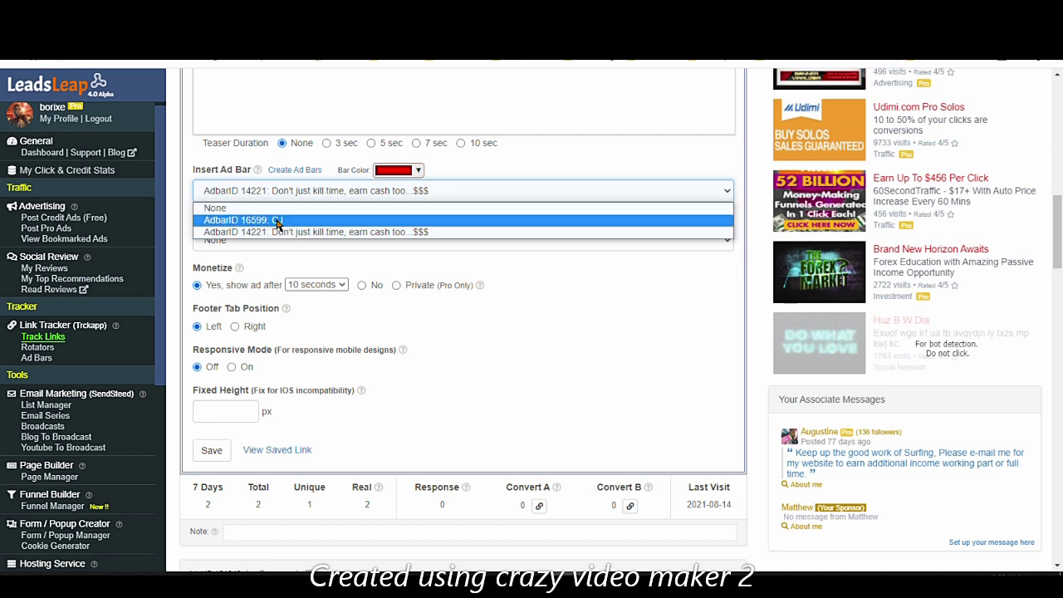
click(295, 221)
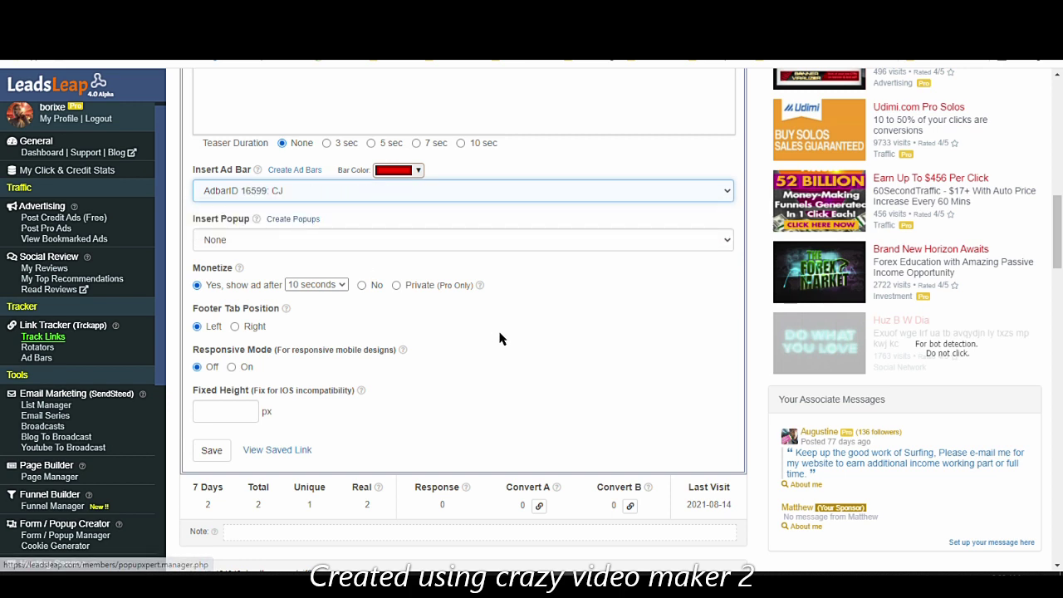
scroll(502, 332, up, 10)
scroll(304, 380, down, 2)
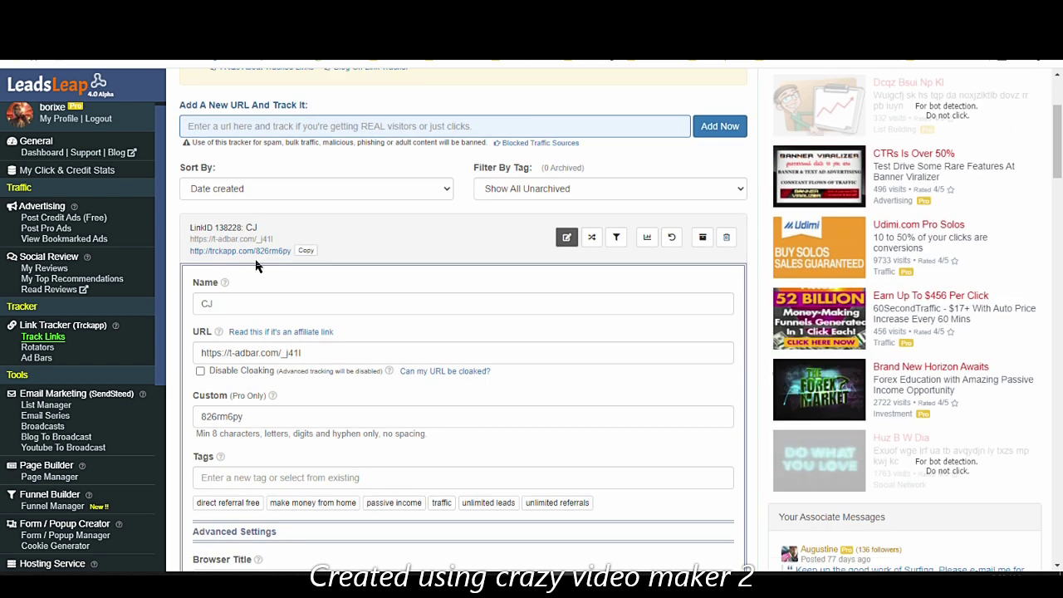
Step: Save the CJ link with red bar and ad bar 16599: CJ, then preview it
click(254, 252)
scroll(301, 396, down, 5)
scroll(290, 467, down, 2)
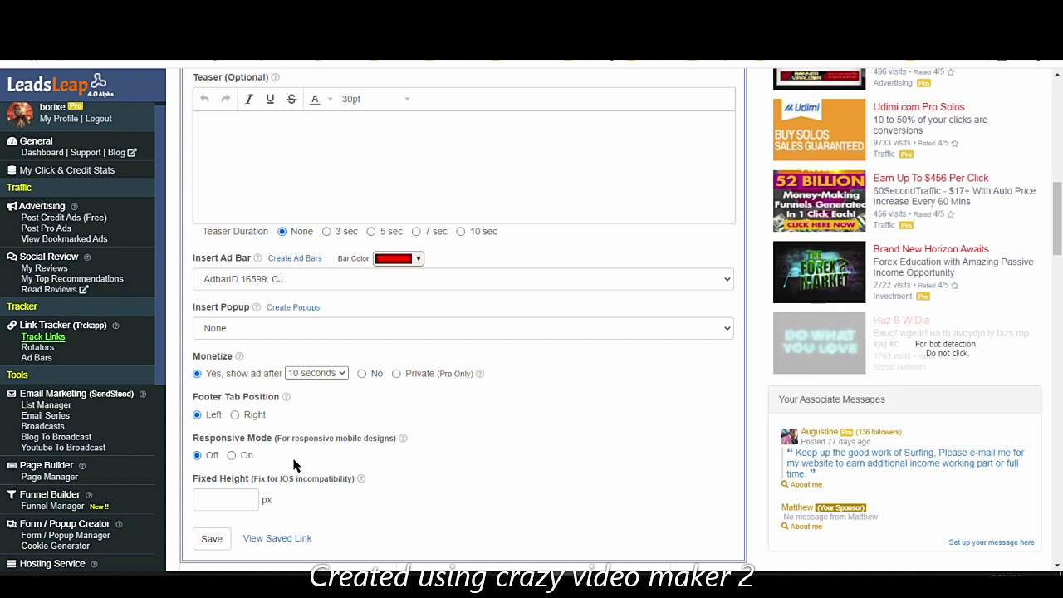
scroll(267, 334, down, 2)
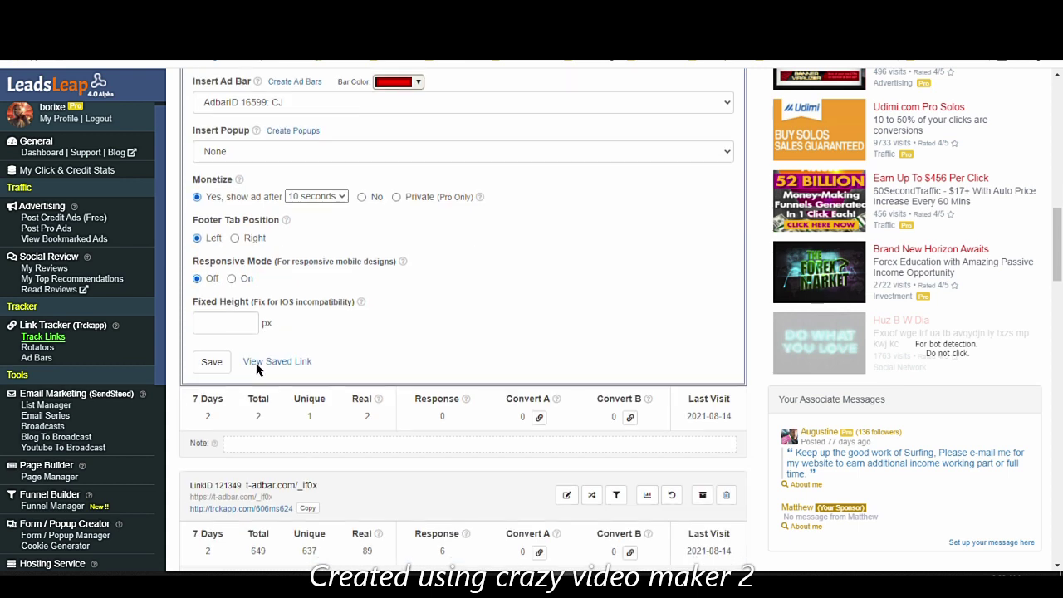
click(211, 362)
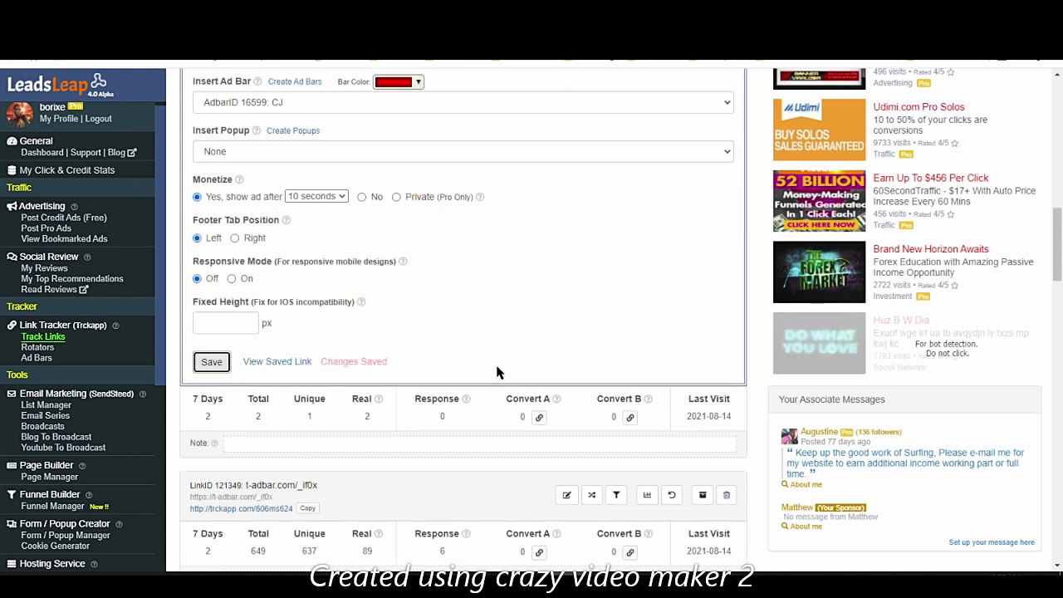
scroll(501, 373, up, 4)
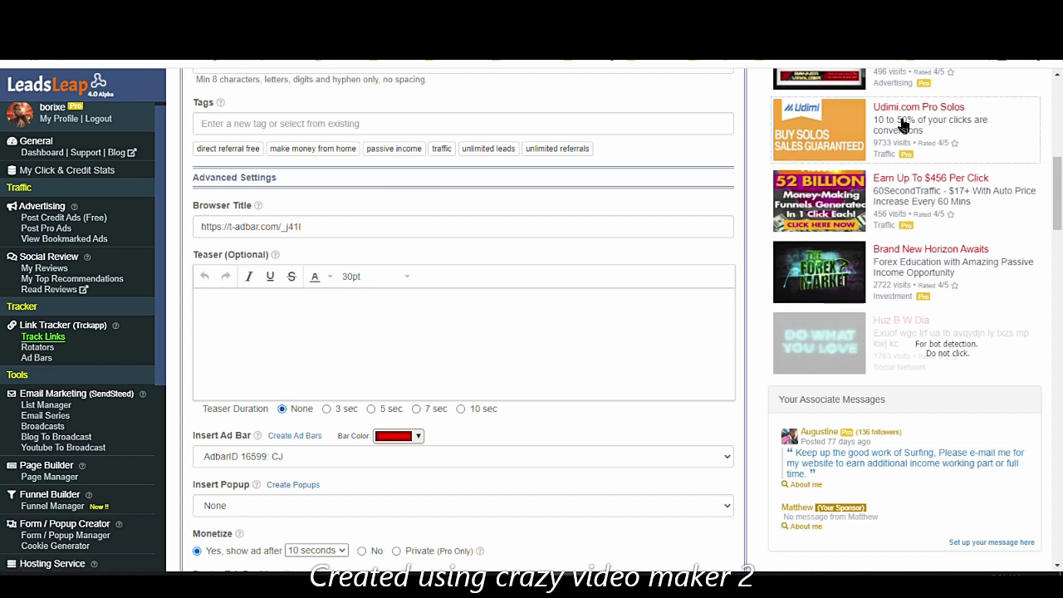
scroll(536, 301, up, 4)
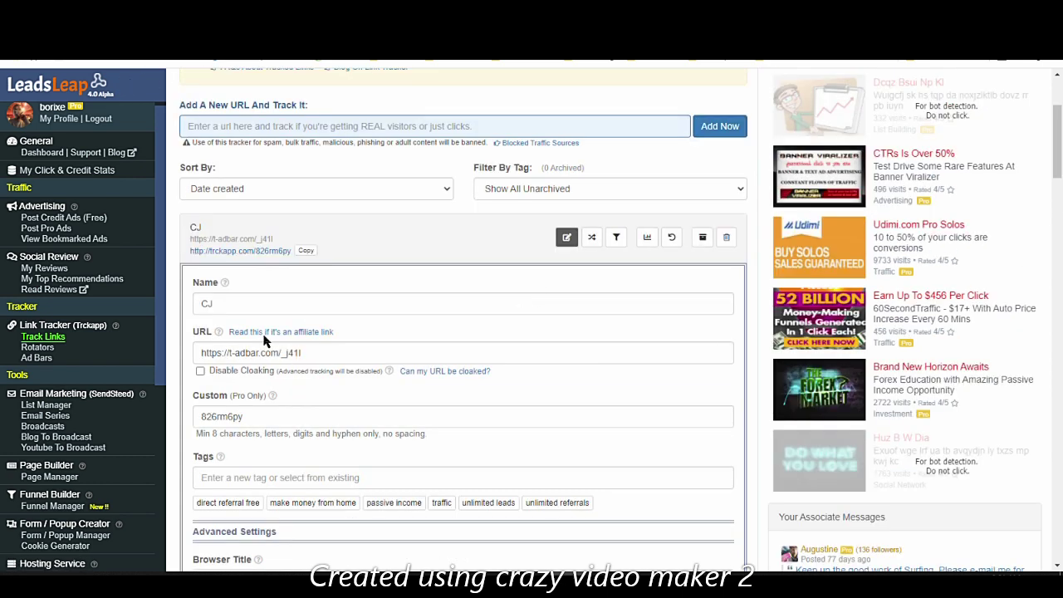
click(235, 251)
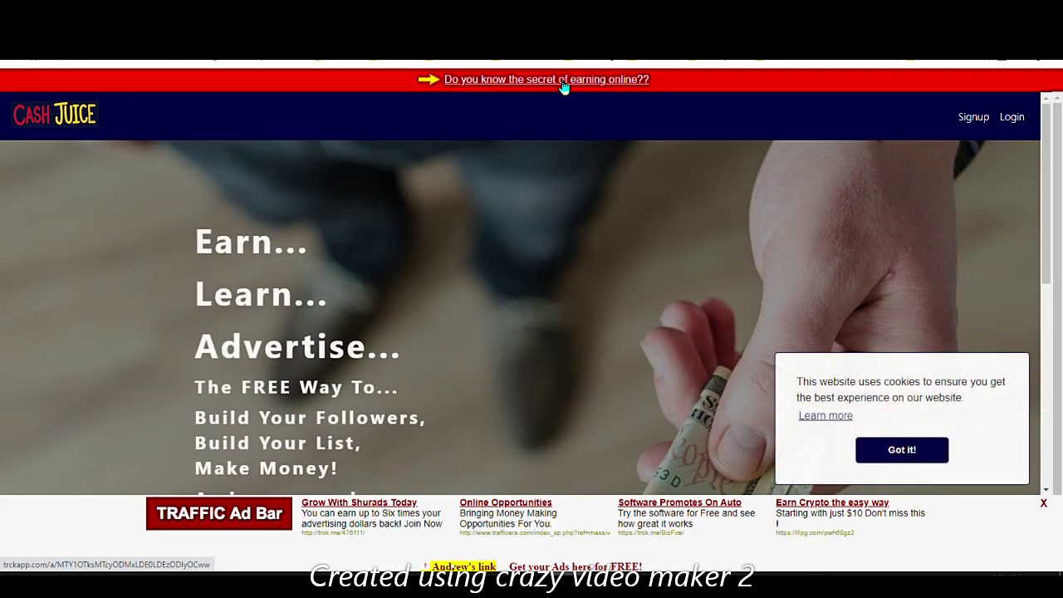
click(563, 81)
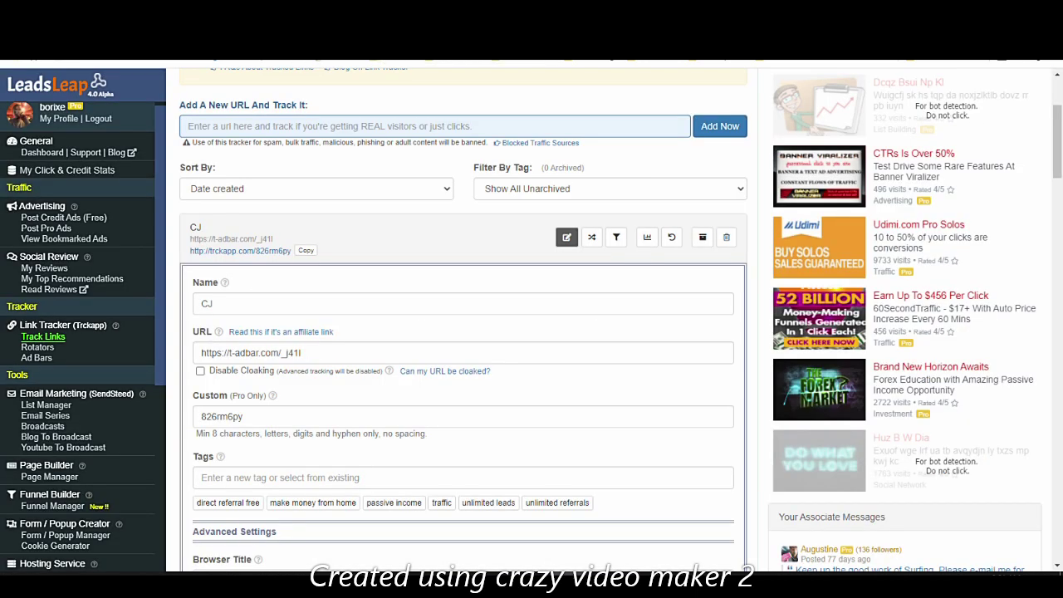
Step: Go to the Rotators page under Link Tracker in the sidebar
scroll(399, 382, up, 3)
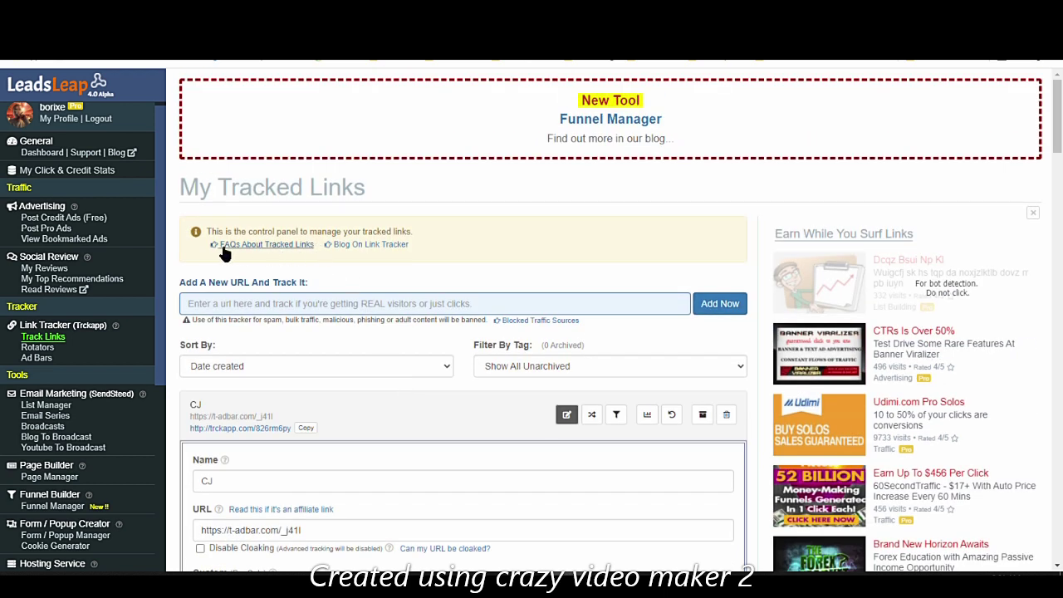
click(46, 350)
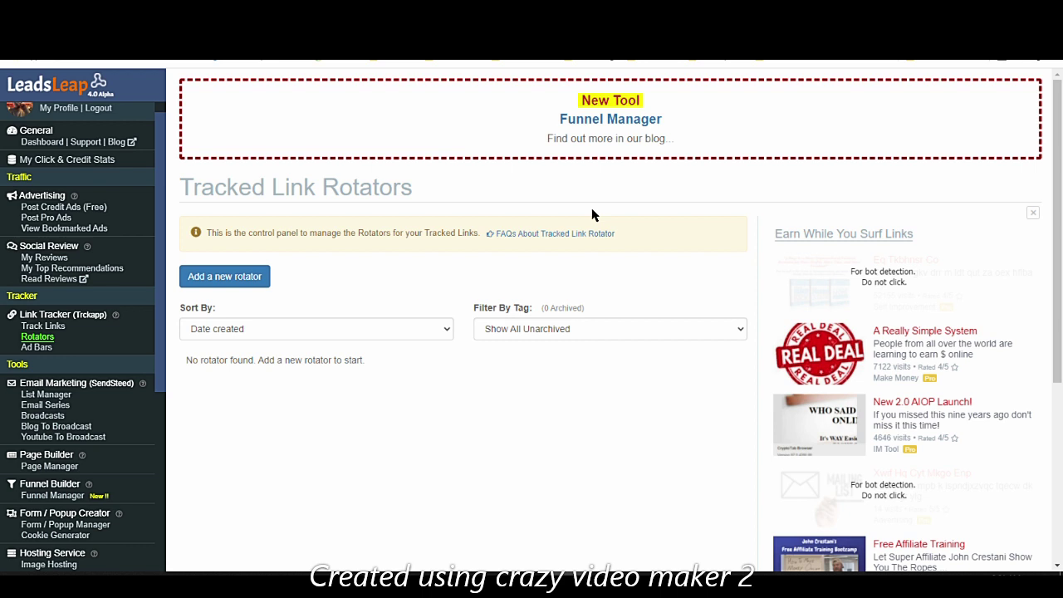
Step: Add a new rotator and reload the list to show RotatorID 17914, New Rotator
click(254, 284)
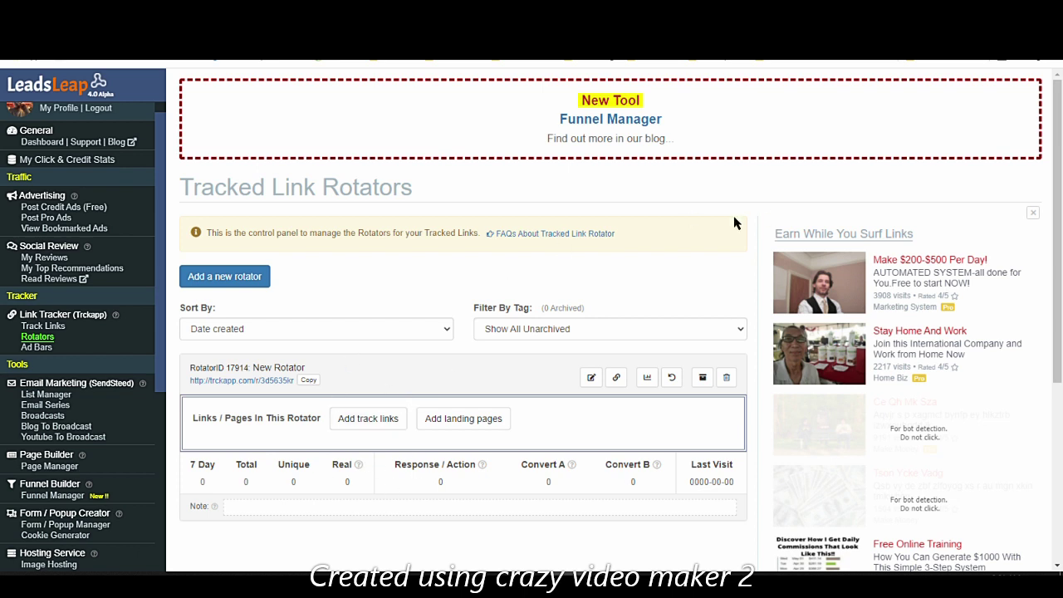
scroll(652, 326, down, 2)
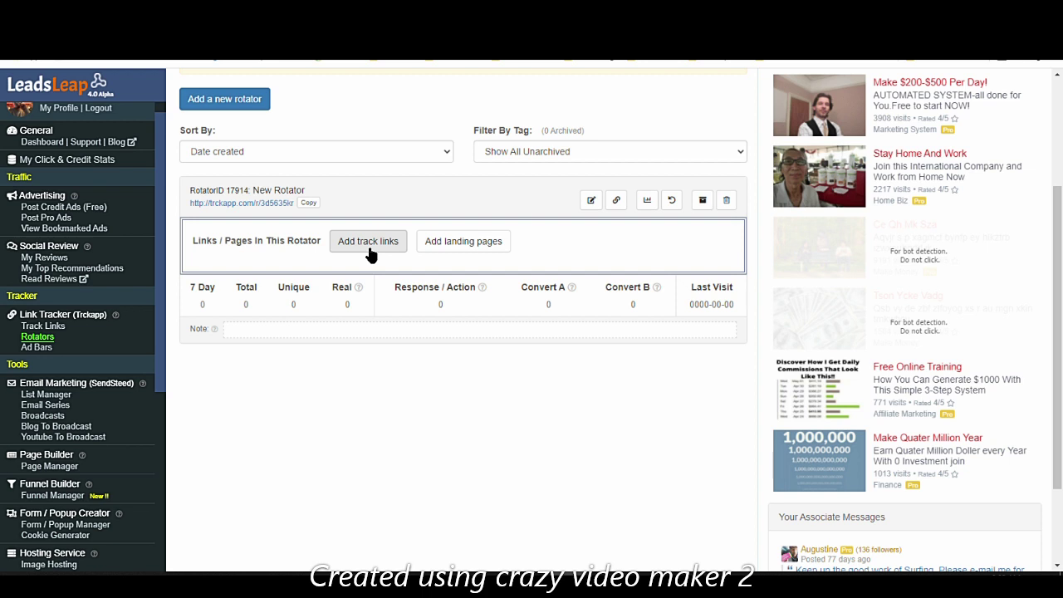
click(42, 337)
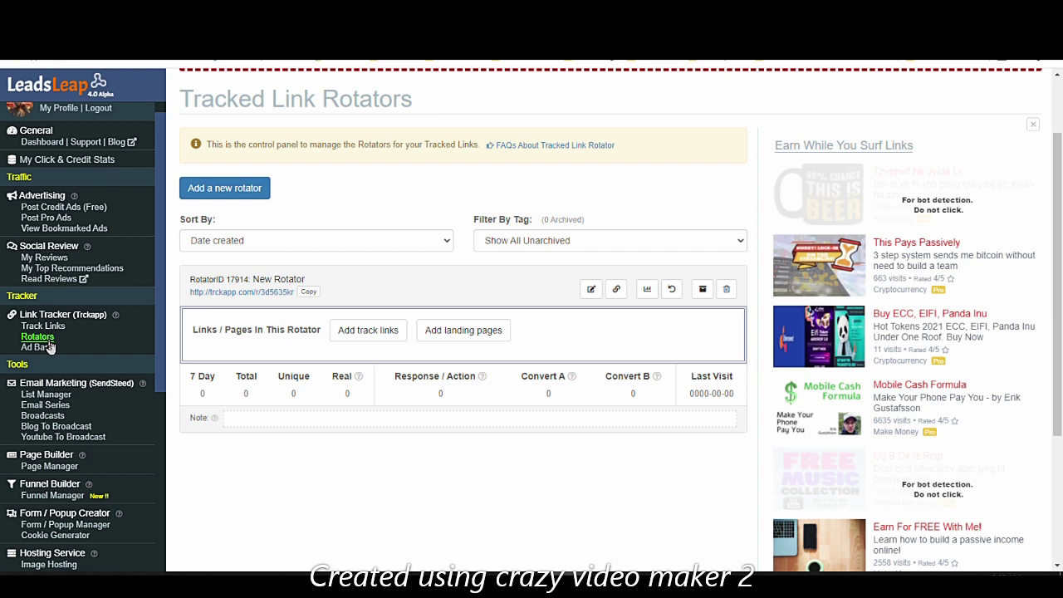
Step: Tick the CJ, t-adbar.com/_if0x, ClickBank Result and one sign up a day links
click(374, 336)
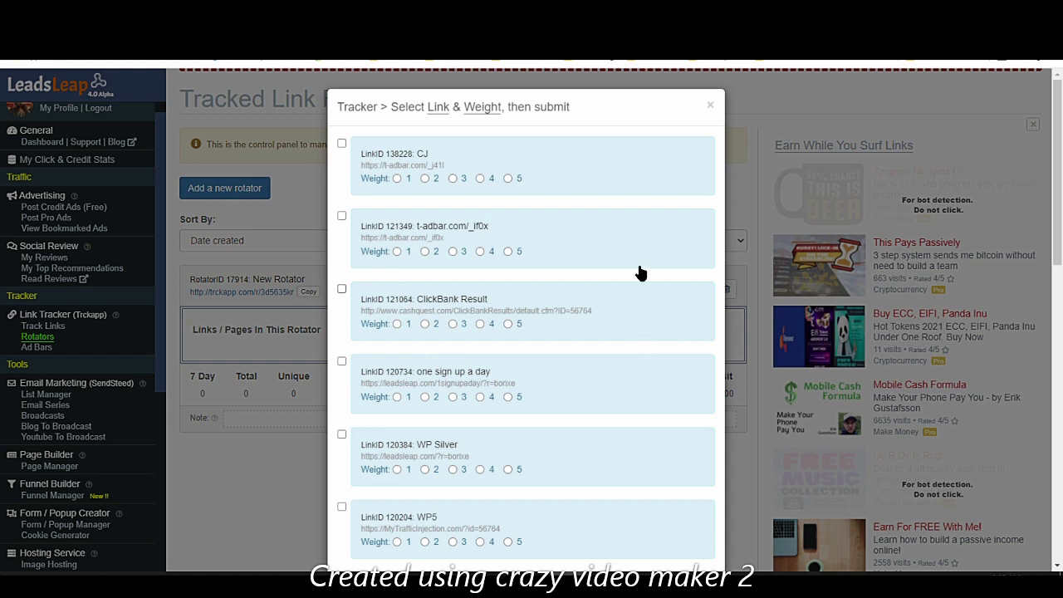
scroll(630, 274, down, 3)
scroll(624, 332, up, 3)
click(341, 143)
click(341, 216)
click(341, 288)
click(341, 362)
Step: Give the four links weights 5, 4, 3 and 1 and submit them to the rotator
click(507, 177)
click(480, 250)
click(453, 324)
click(397, 396)
scroll(656, 436, down, 10)
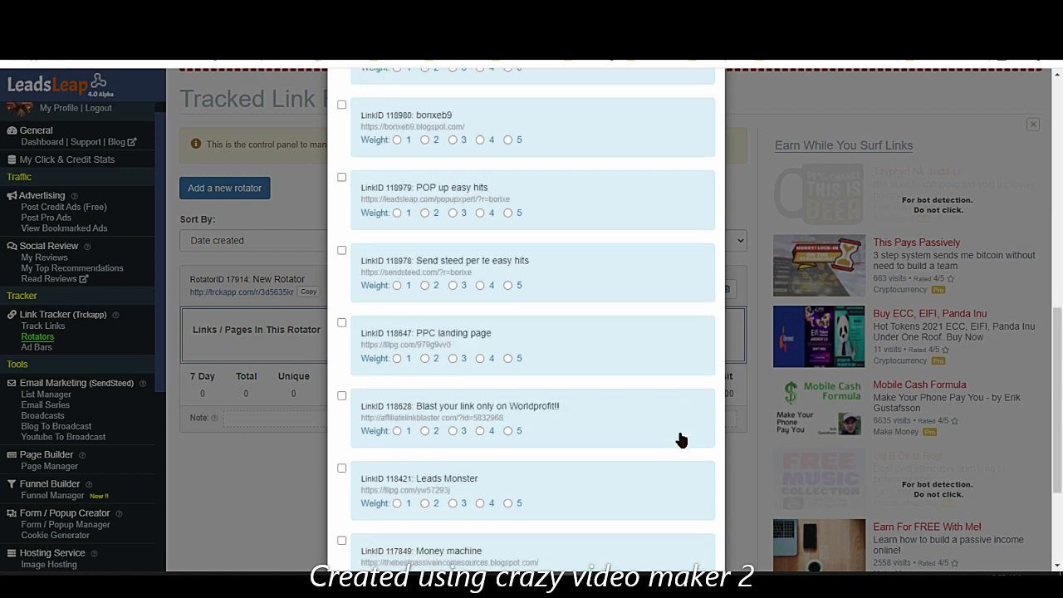
click(644, 529)
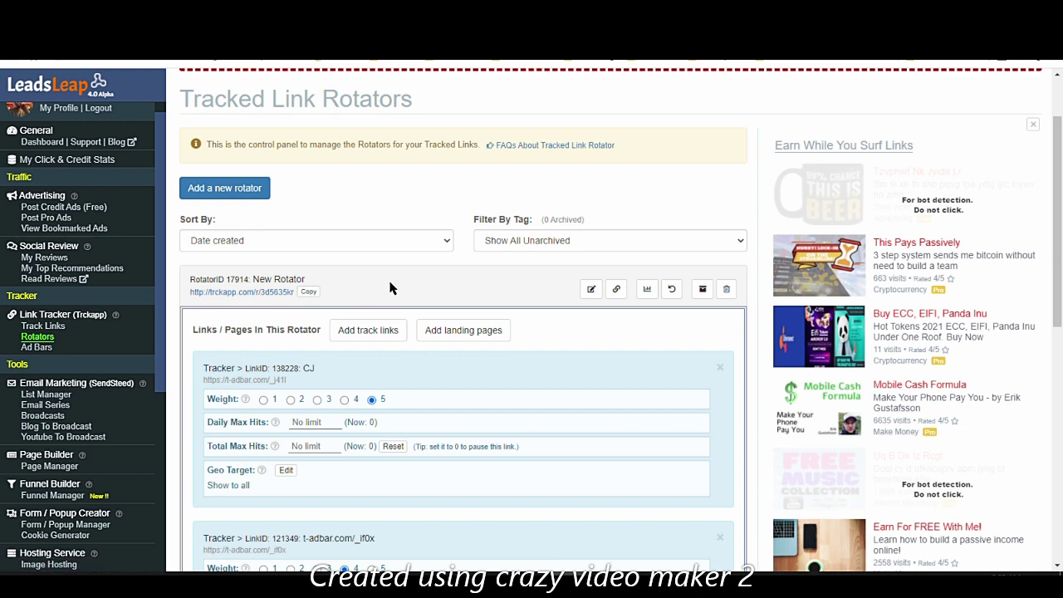
scroll(590, 432, down, 2)
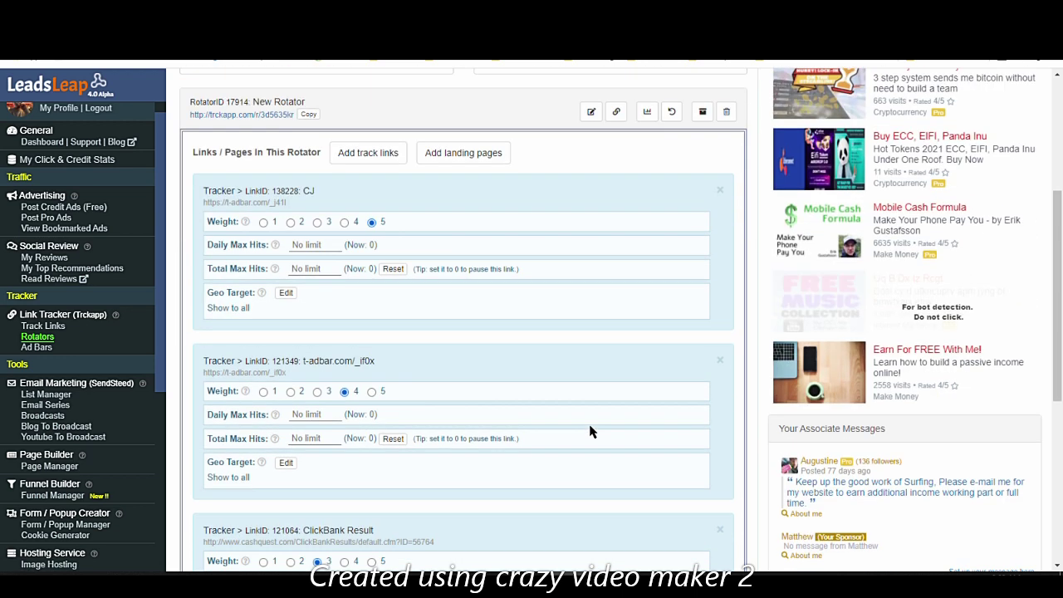
scroll(590, 431, down, 4)
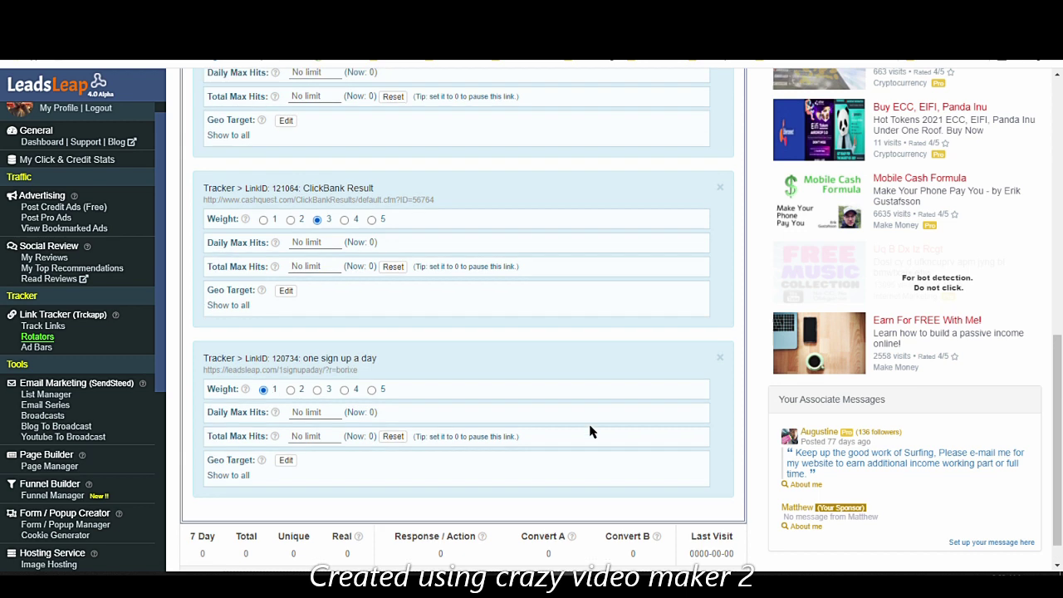
scroll(594, 407, up, 3)
scroll(474, 508, down, 3)
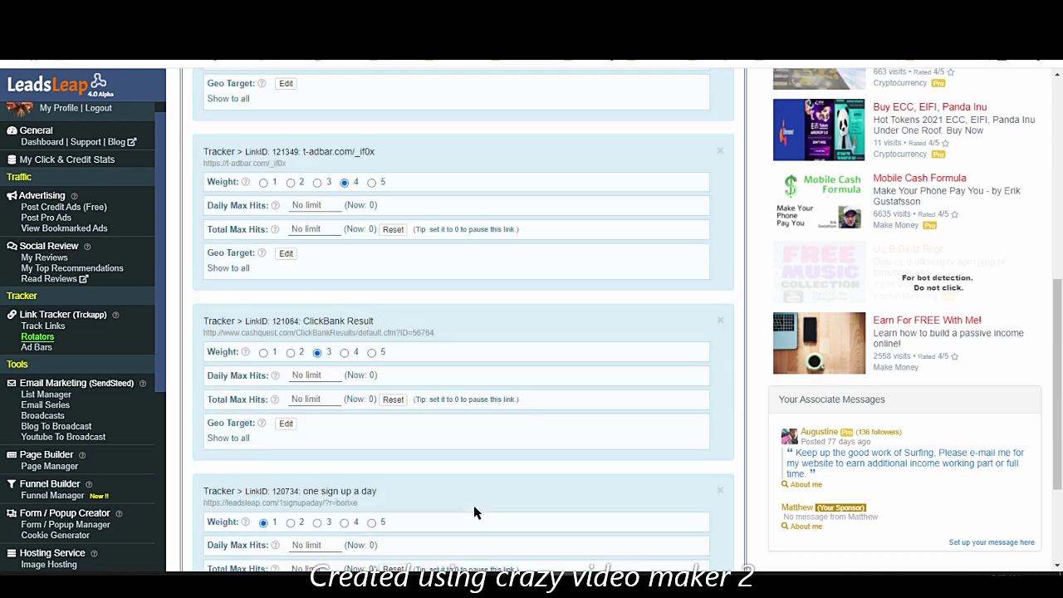
scroll(475, 509, up, 4)
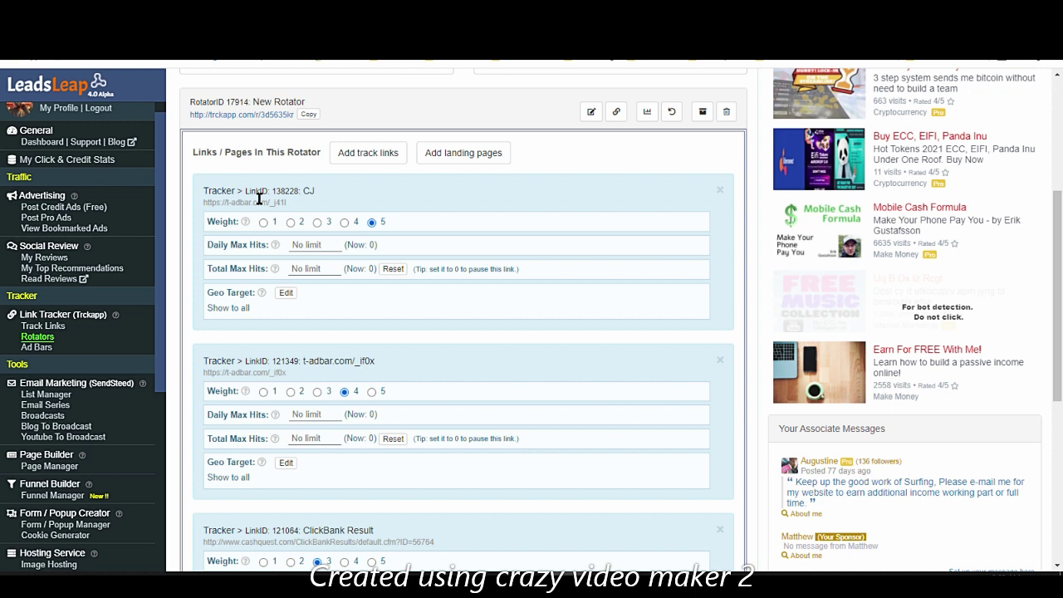
scroll(543, 394, down, 2)
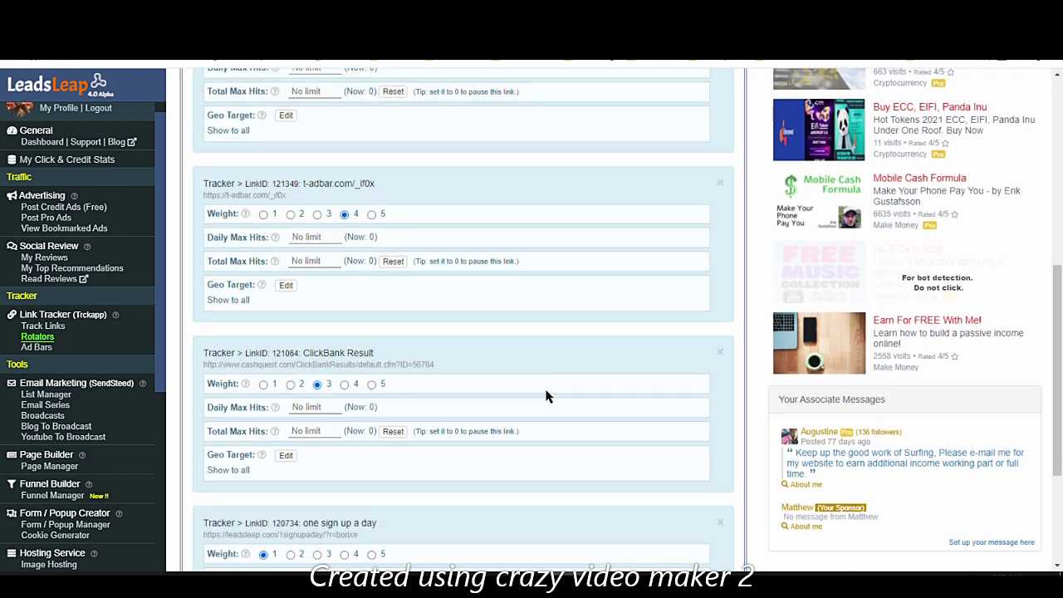
scroll(545, 396, up, 10)
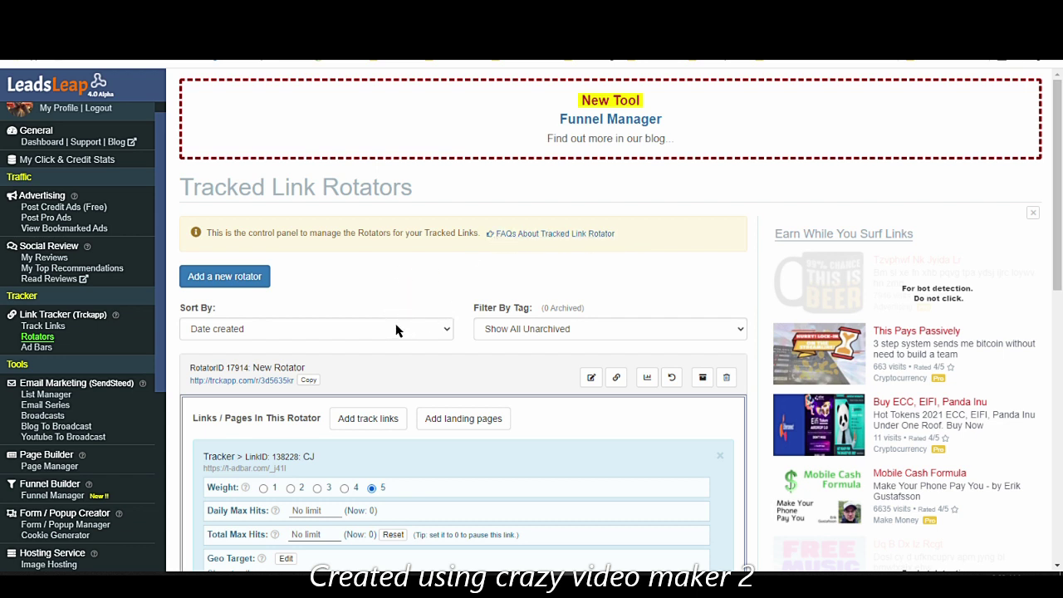
scroll(443, 372, down, 2)
scroll(432, 343, down, 3)
scroll(597, 367, down, 2)
scroll(596, 367, up, 10)
click(280, 381)
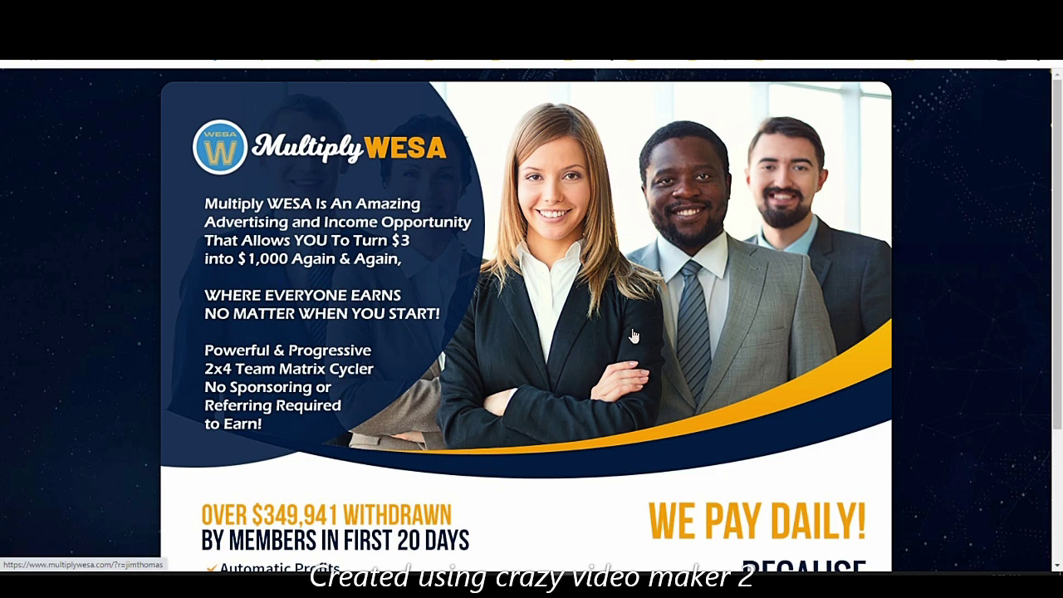
scroll(633, 345, down, 2)
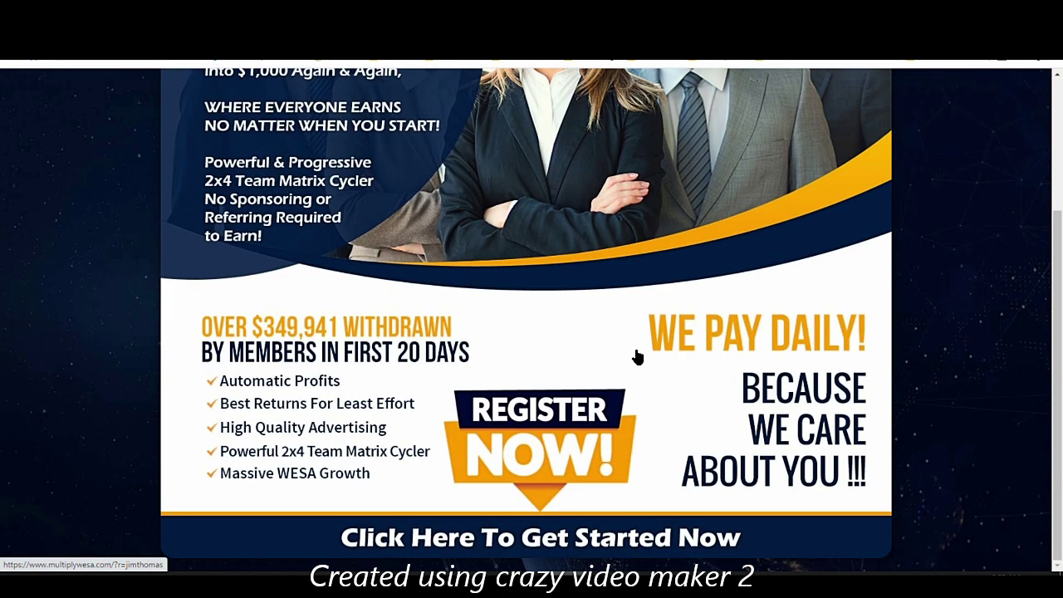
scroll(635, 356, up, 2)
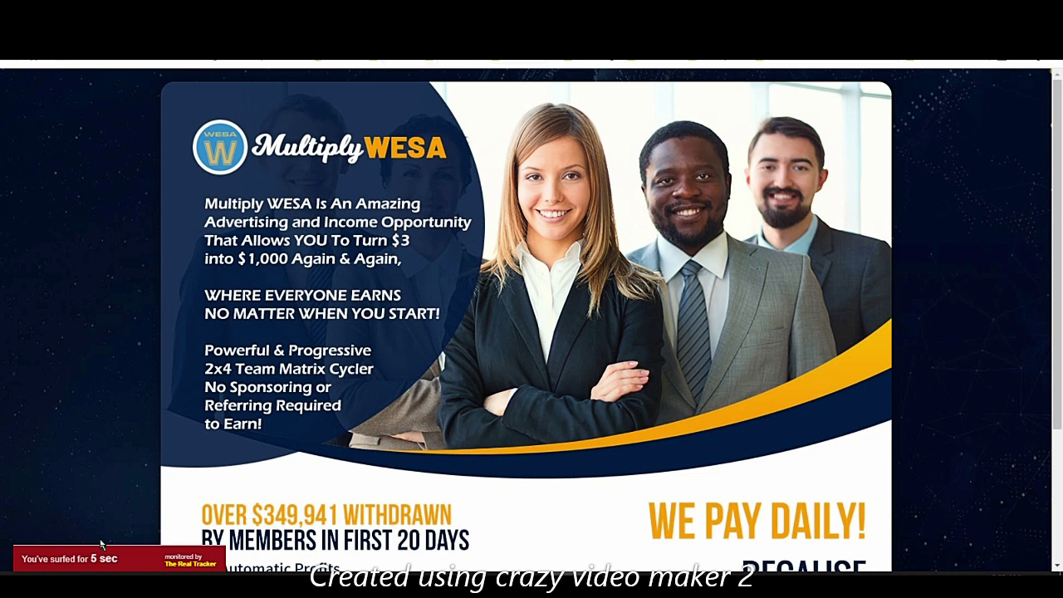
mouse_move(104, 556)
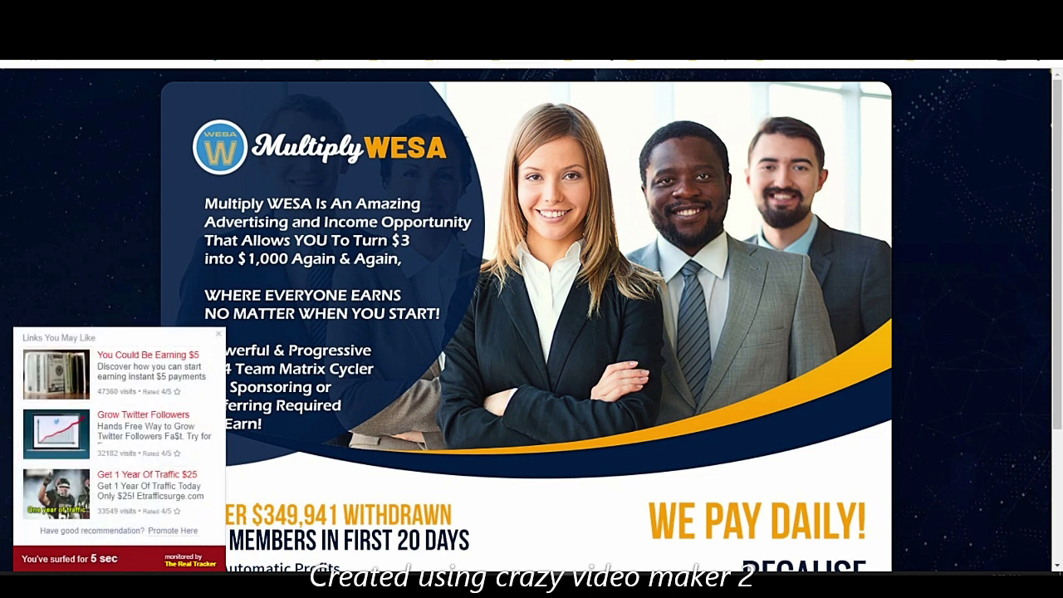
key(ctrl+w)
click(234, 380)
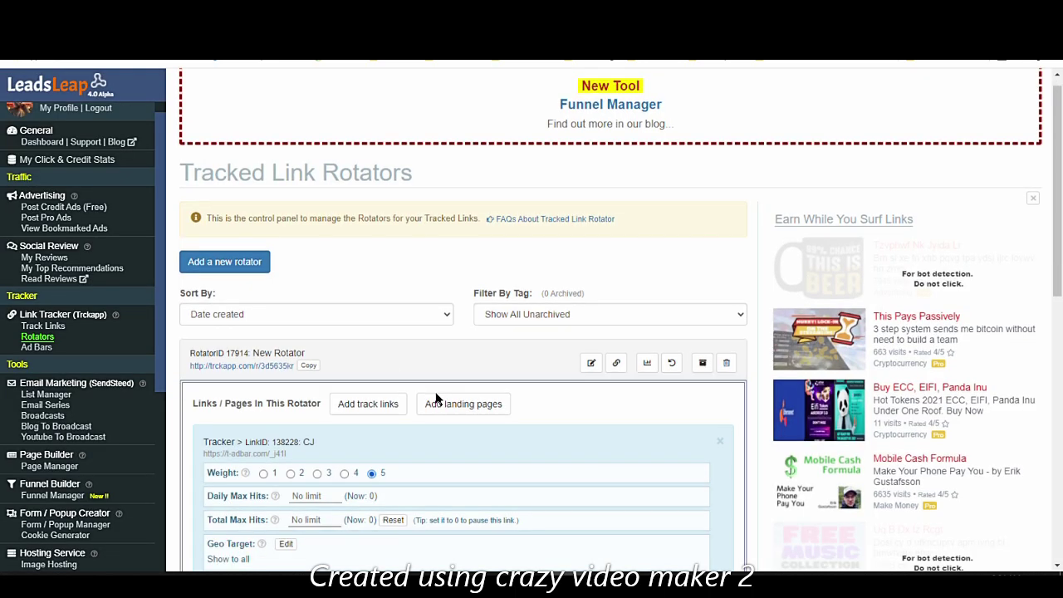
scroll(436, 399, down, 6)
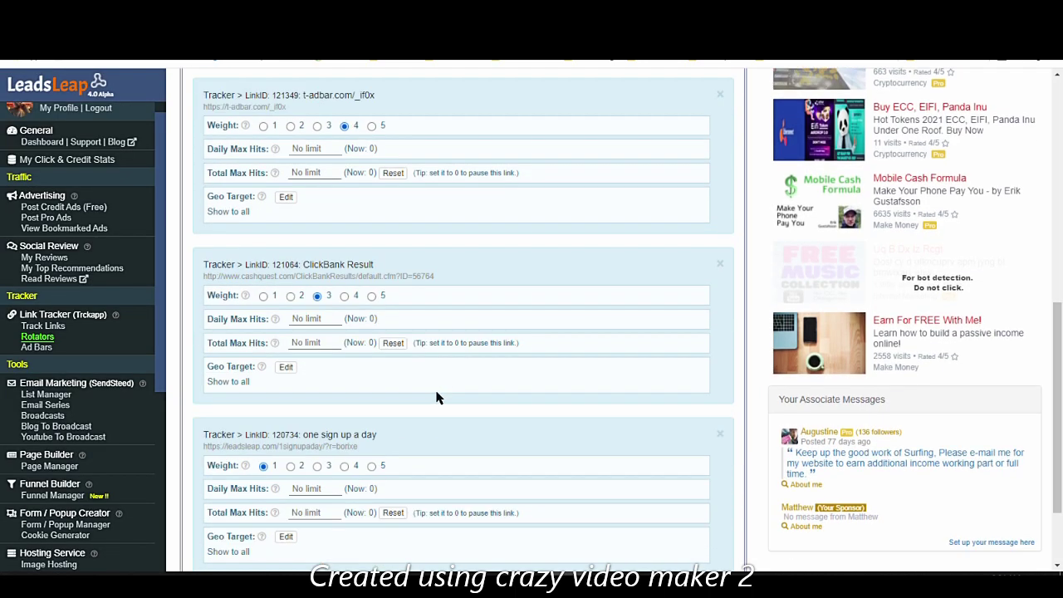
scroll(436, 399, up, 4)
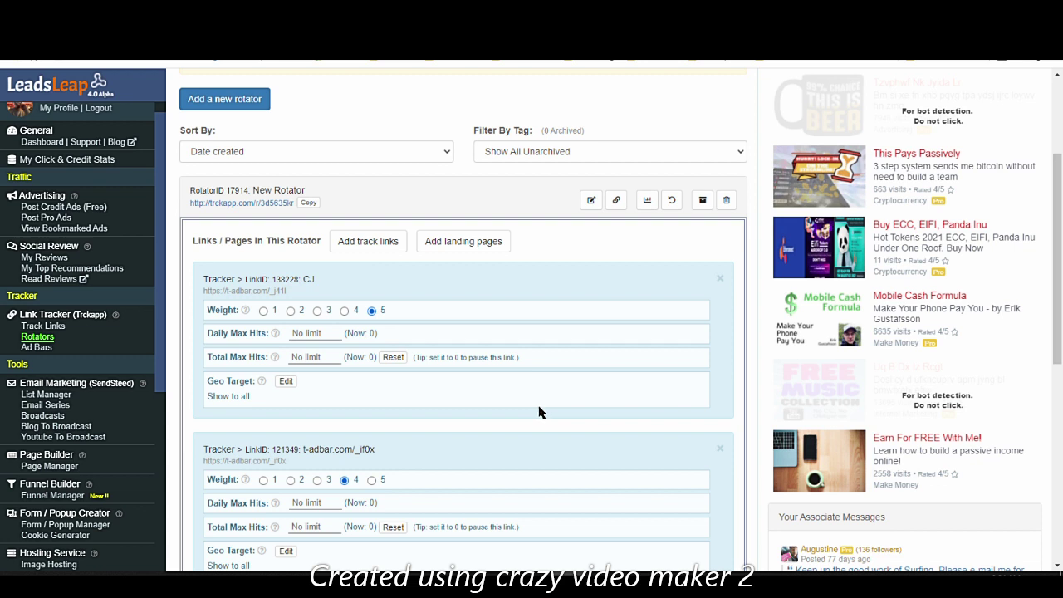
click(308, 203)
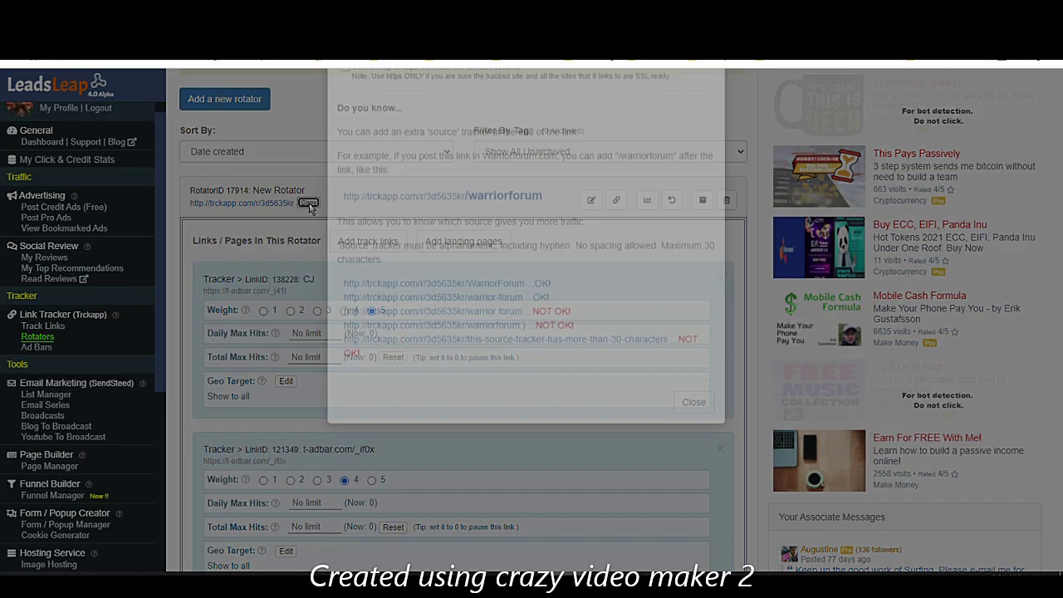
click(472, 125)
text(//trckapp.com/r/3d5635kr)
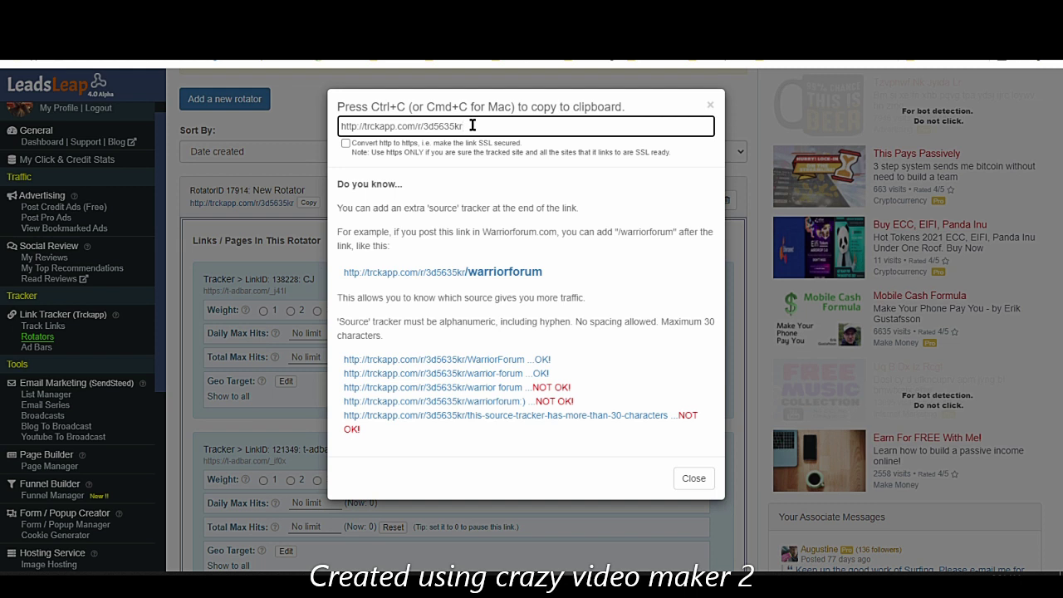
click(710, 104)
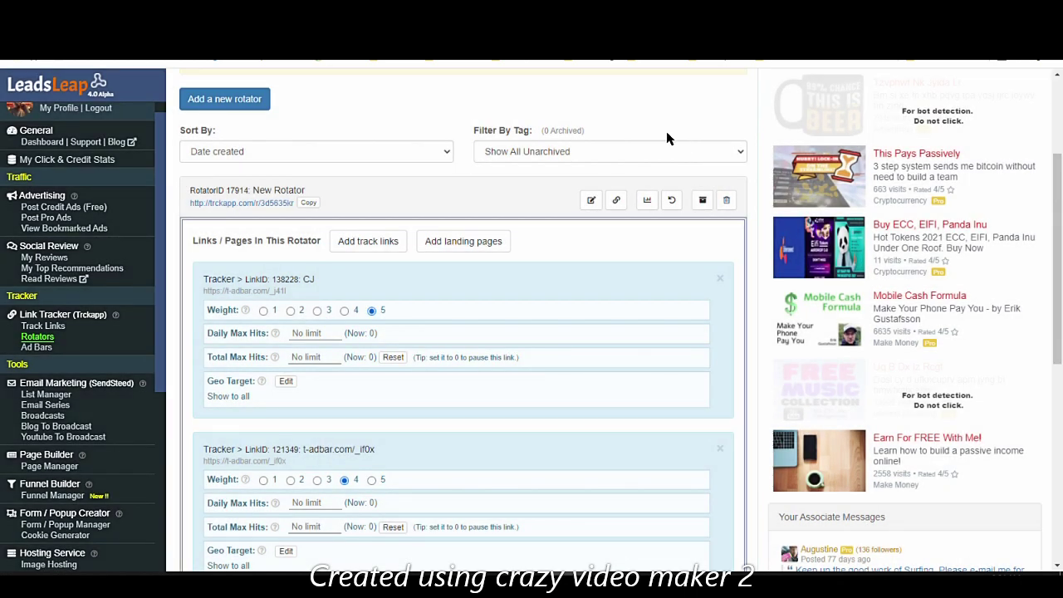
Step: Open rotator 17914's edit form with its Name, Custom code and Tags fields
click(590, 203)
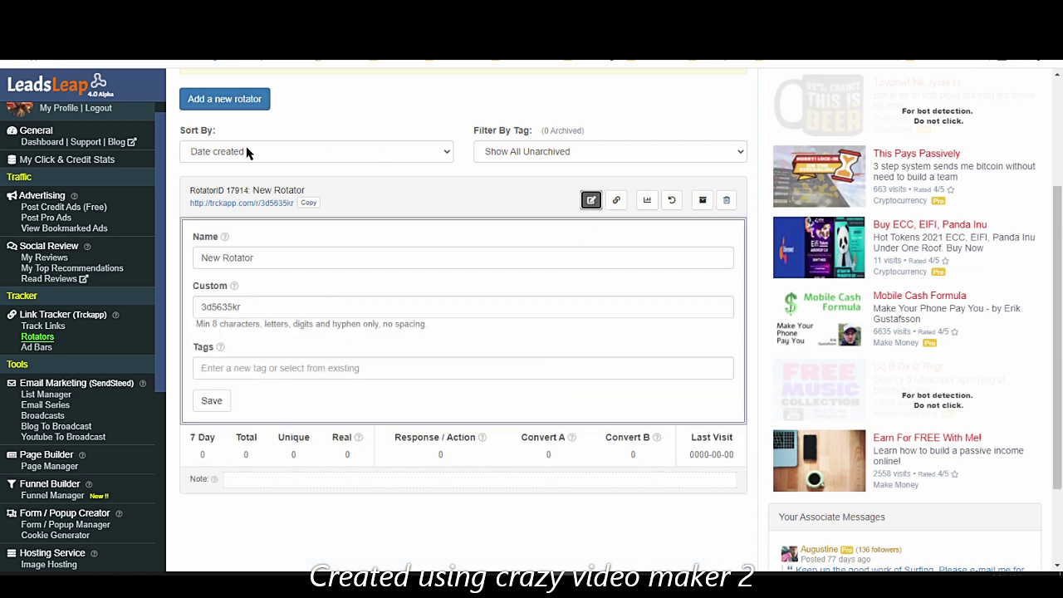
click(211, 400)
Step: Open Track Links and scroll through the tracked links' click statistics
click(60, 326)
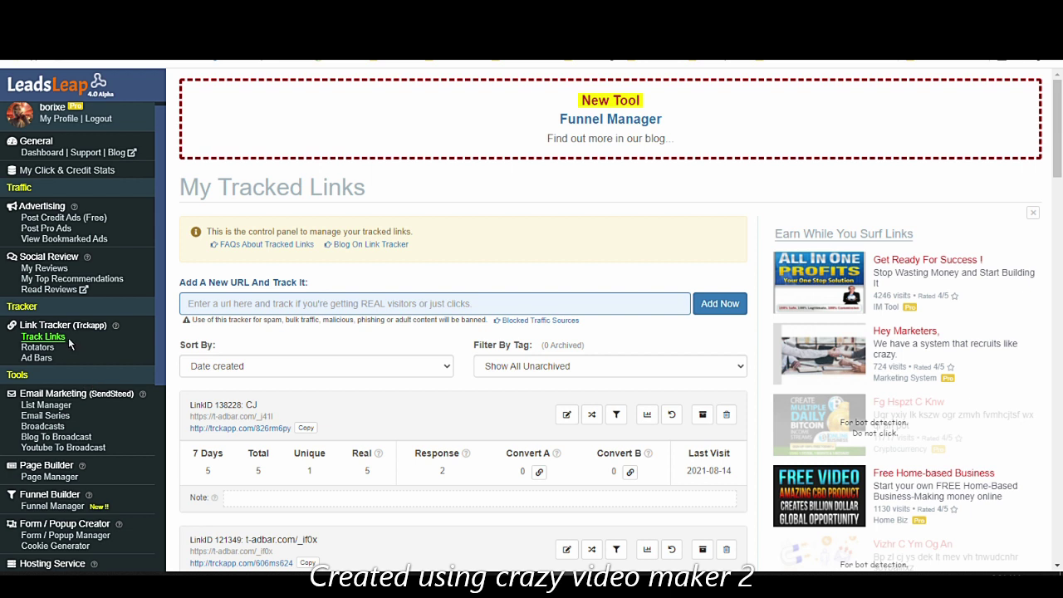
scroll(415, 374, down, 2)
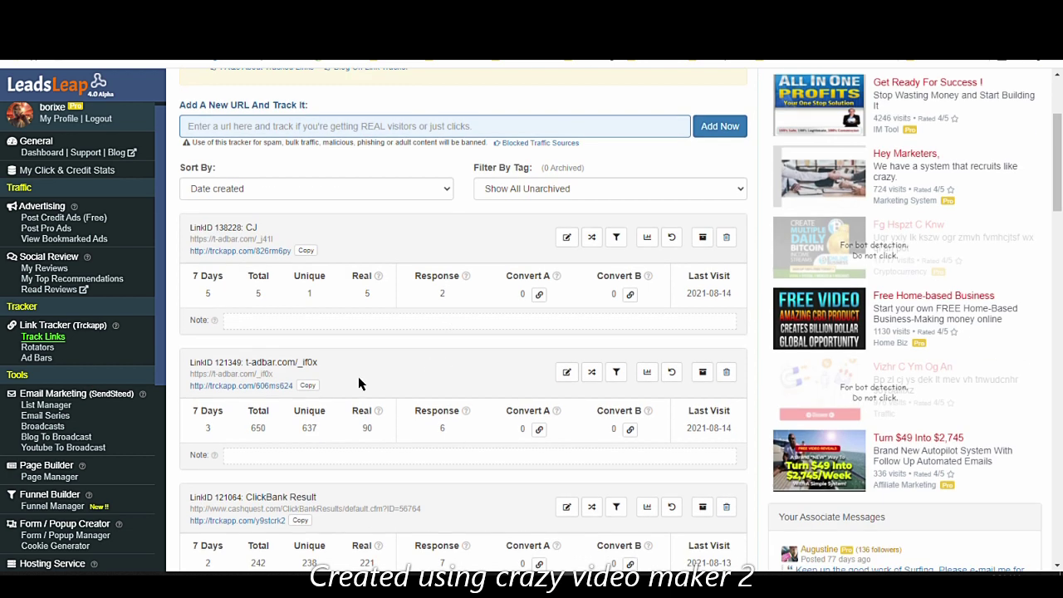
scroll(571, 374, up, 2)
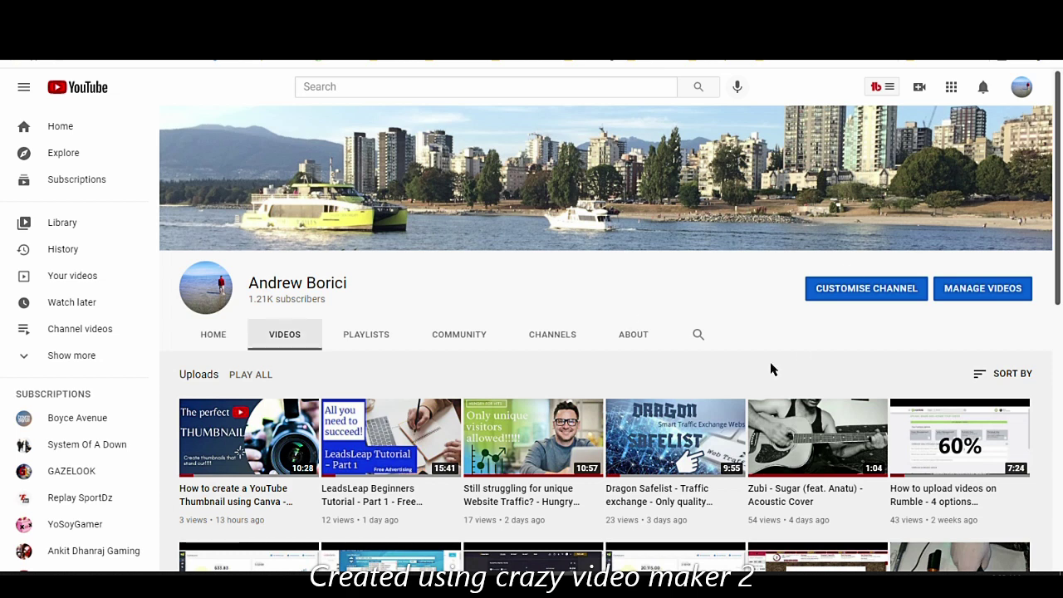
Step: Scroll through the YouTube channel's uploads, newest a Canva thumbnail tutorial
scroll(770, 369, down, 3)
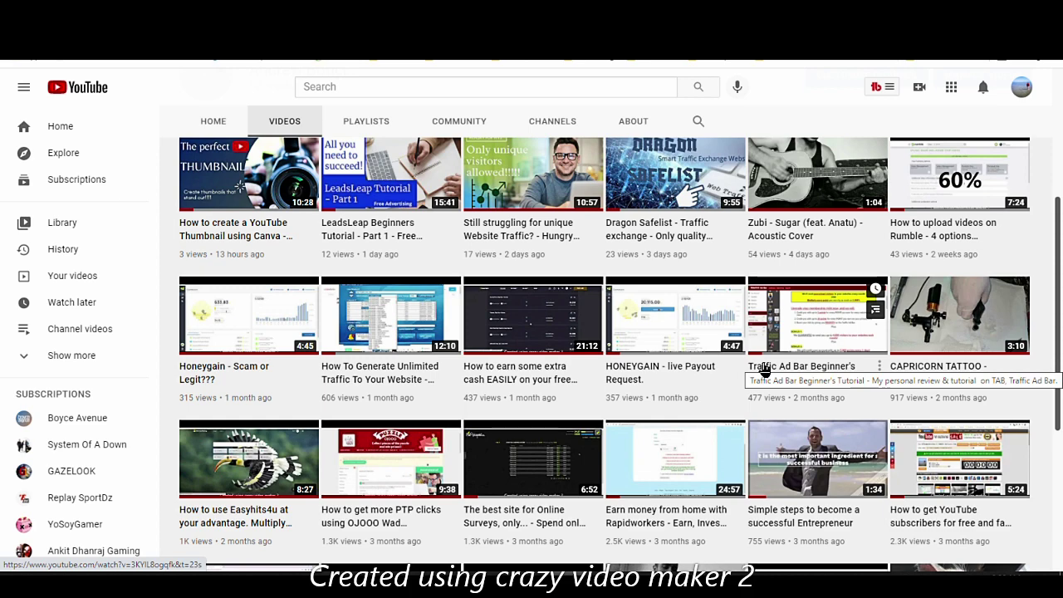
scroll(461, 287, up, 3)
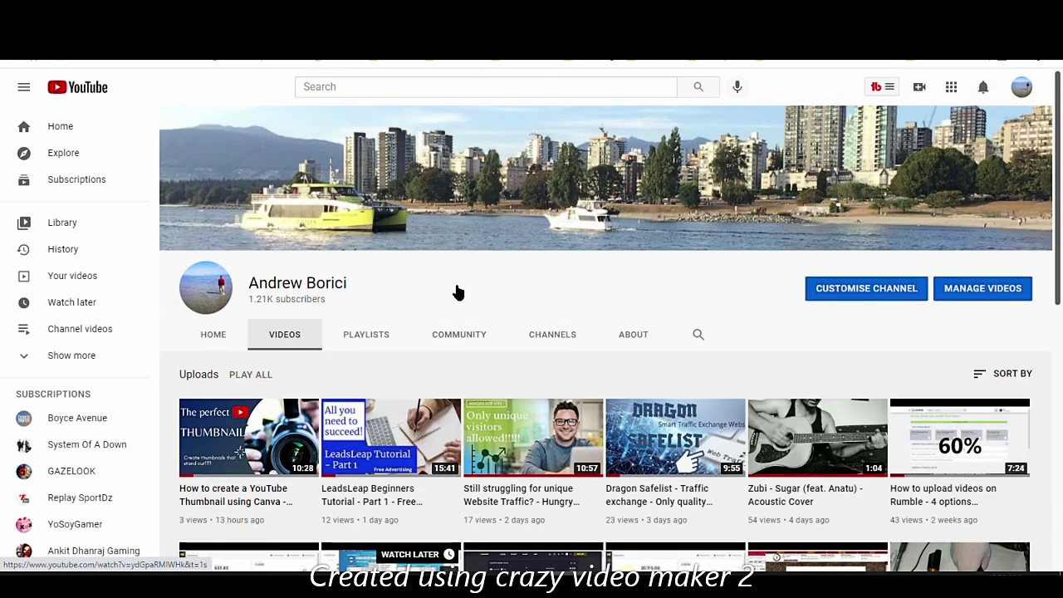